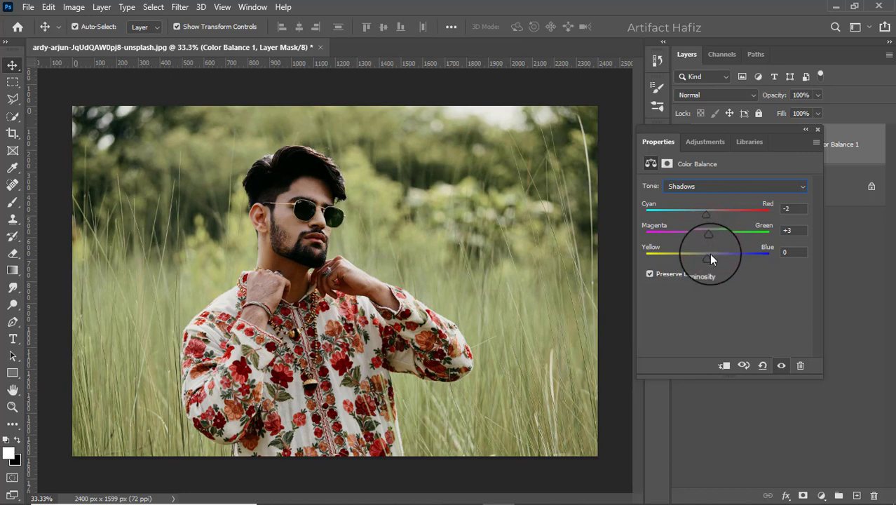
Step: Set the Color Balance shadows' Yellow-Blue to +4 and the highlights to Cyan-Red -3, Magenta-Green -2 and Yellow-Blue +5
drag(709, 256, 710, 261)
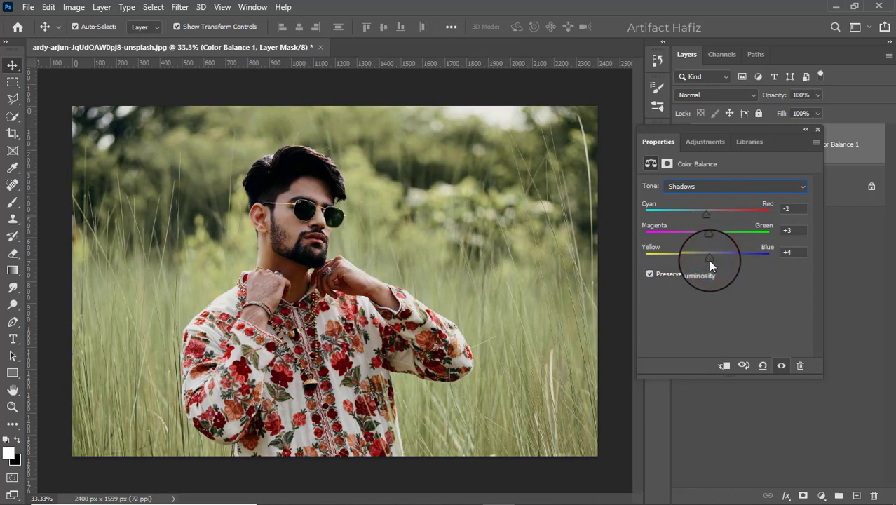
click(694, 185)
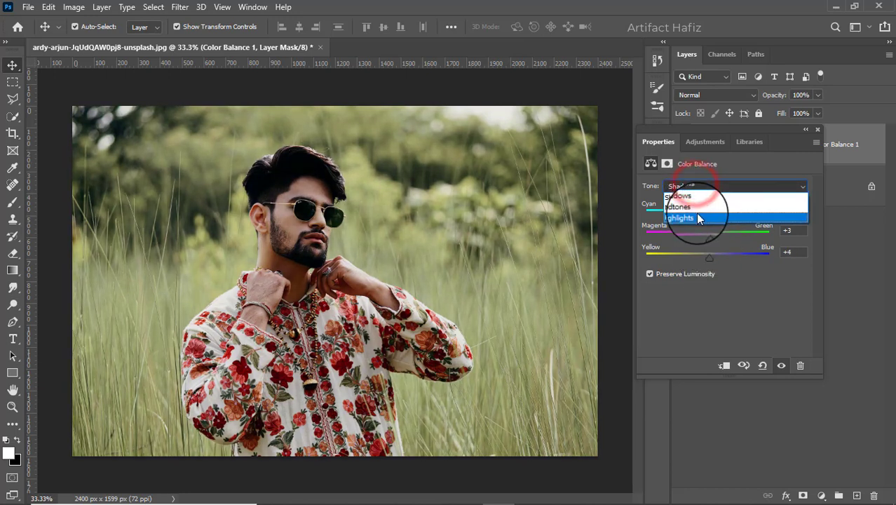
click(696, 216)
drag(704, 213, 709, 262)
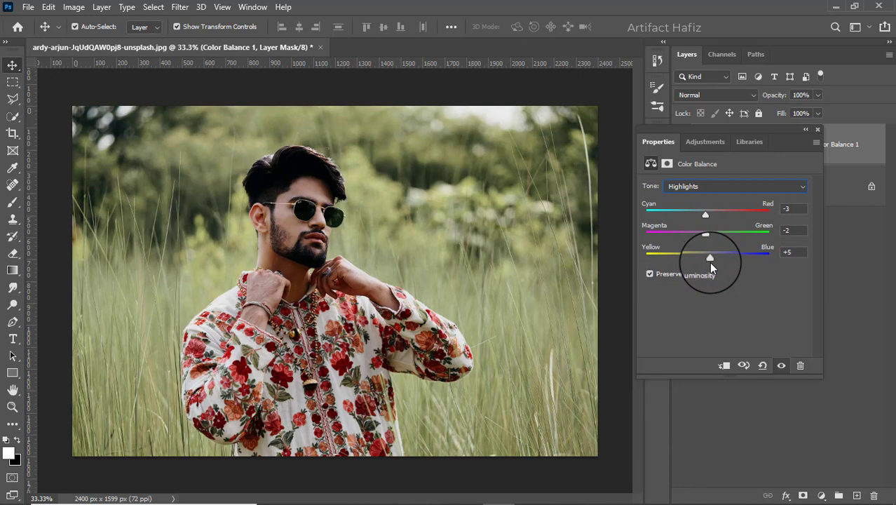
click(818, 130)
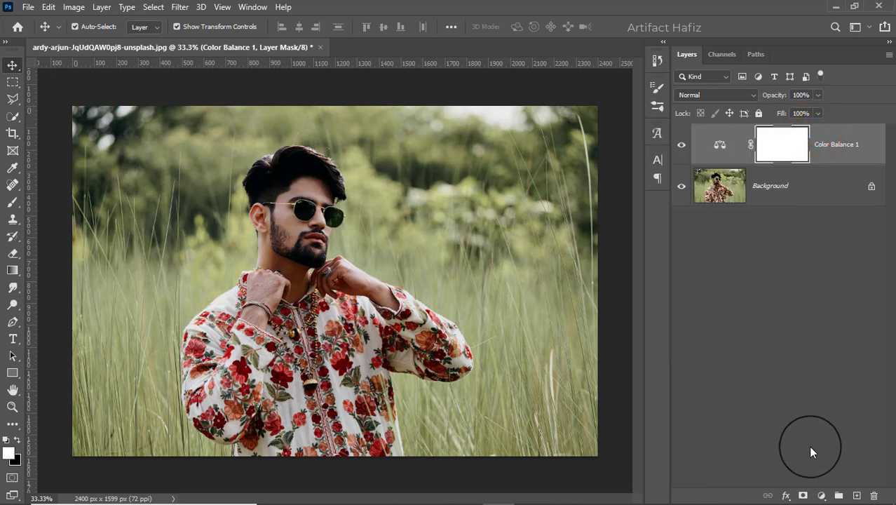
Step: Add a Selective Color adjustment layer and set Reds to Cyan -14, Magenta -3, Yellow +3 and Black -16
click(822, 495)
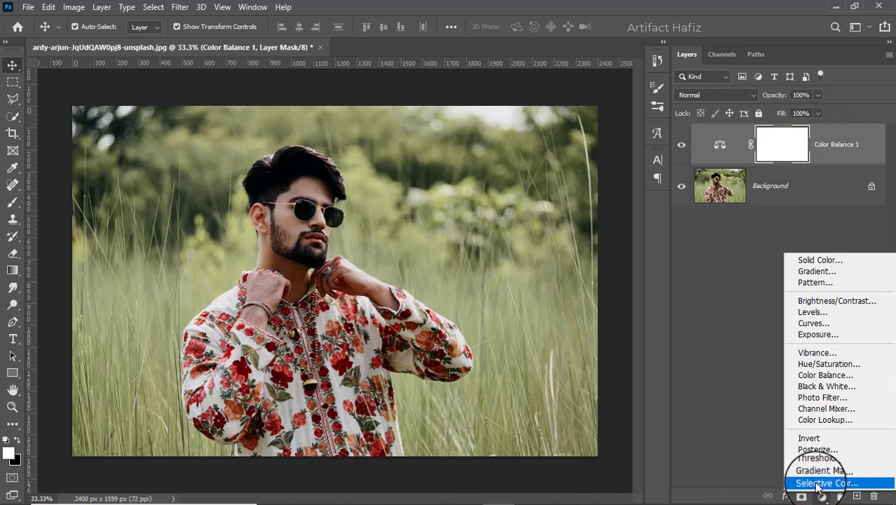
click(811, 483)
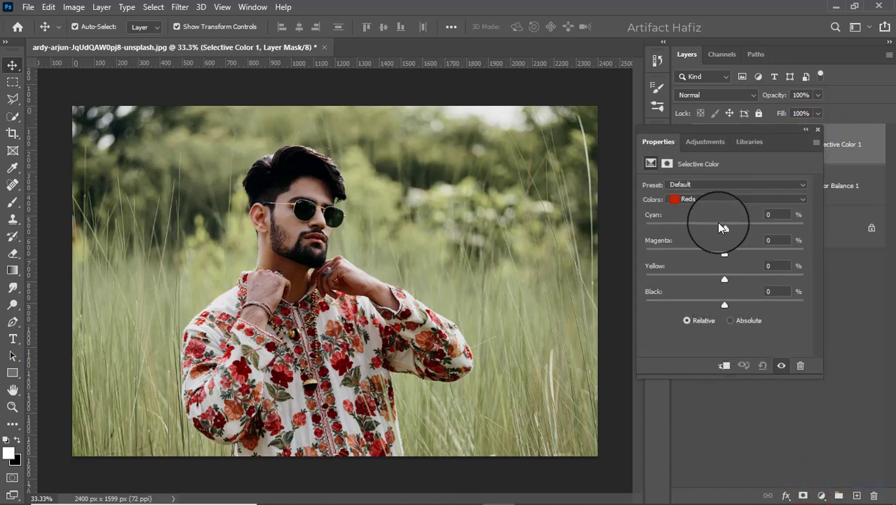
drag(726, 227, 771, 228)
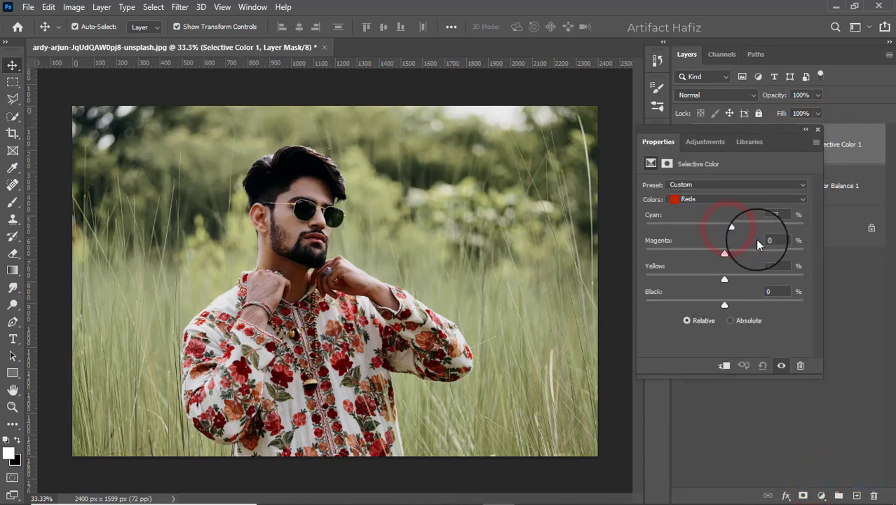
drag(771, 259, 712, 307)
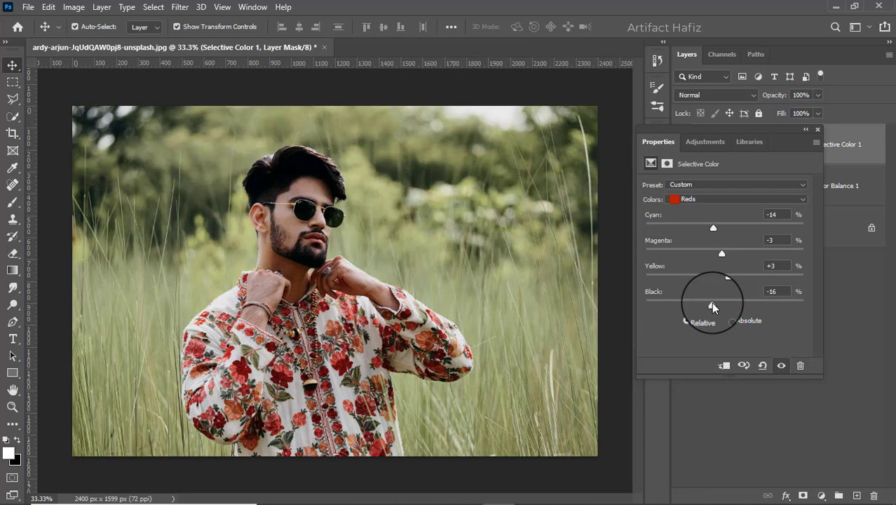
Step: Set the Selective Color layer's Yellows to Cyan -7, Magenta +13, Yellow +28 and Black +40
click(703, 200)
click(706, 223)
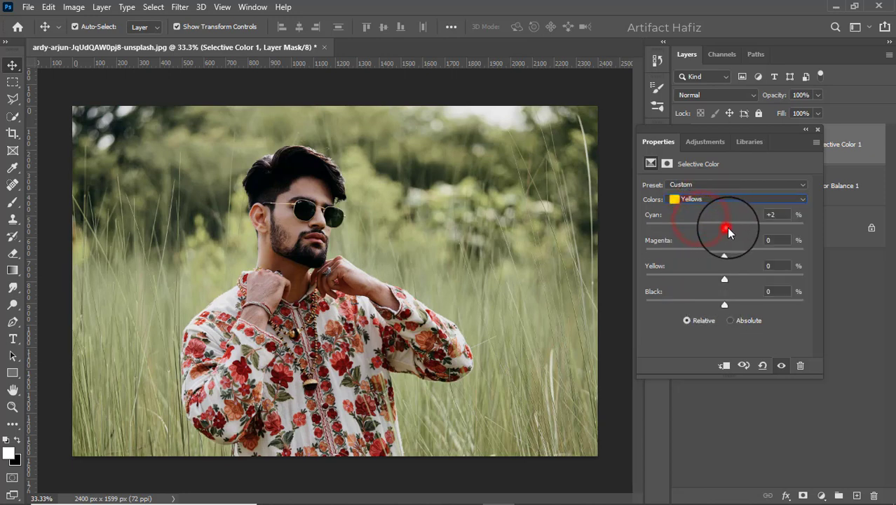
drag(727, 231, 747, 280)
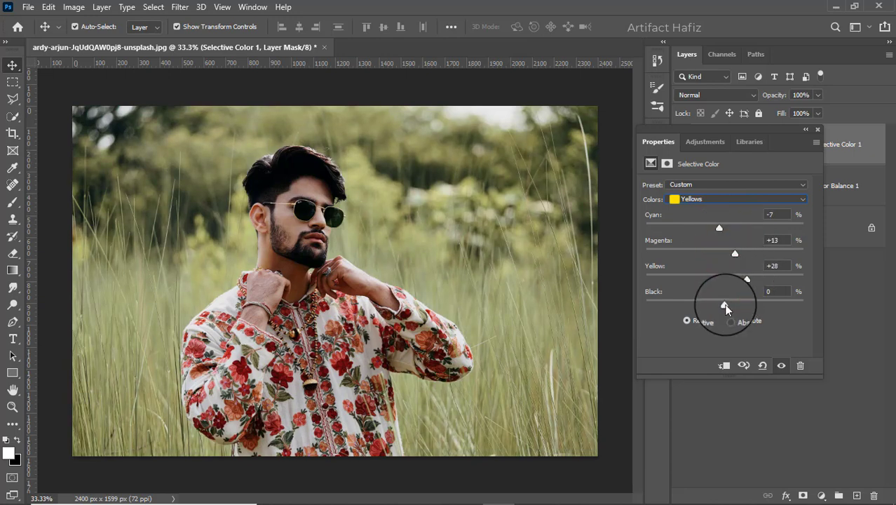
drag(725, 309, 756, 315)
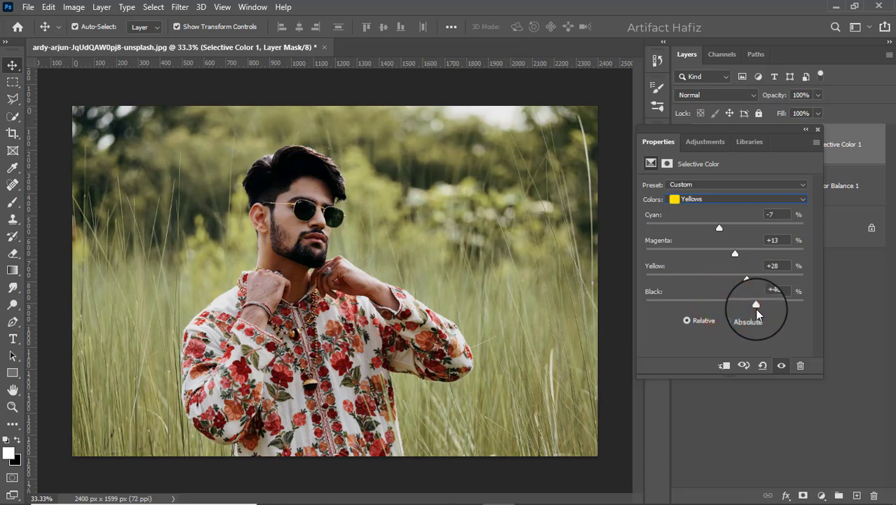
click(820, 130)
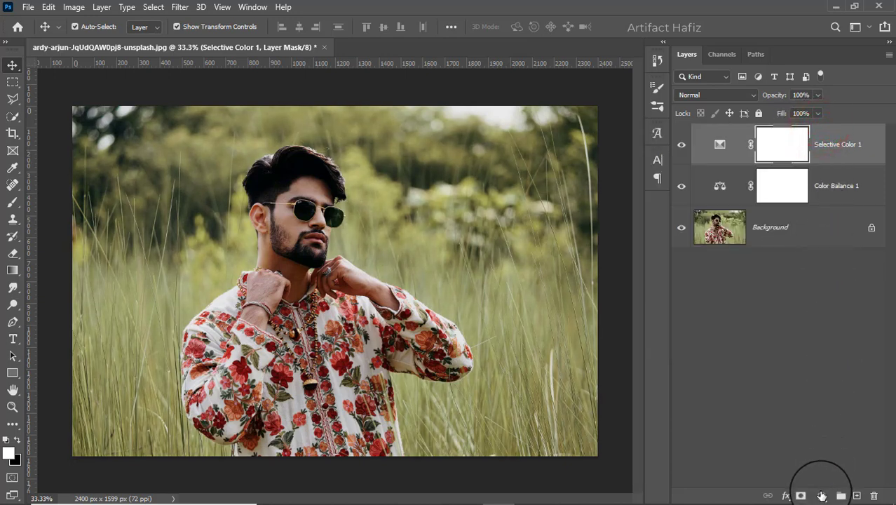
Step: Add a Brightness/Contrast adjustment layer and set its Brightness to -20
click(820, 495)
click(816, 302)
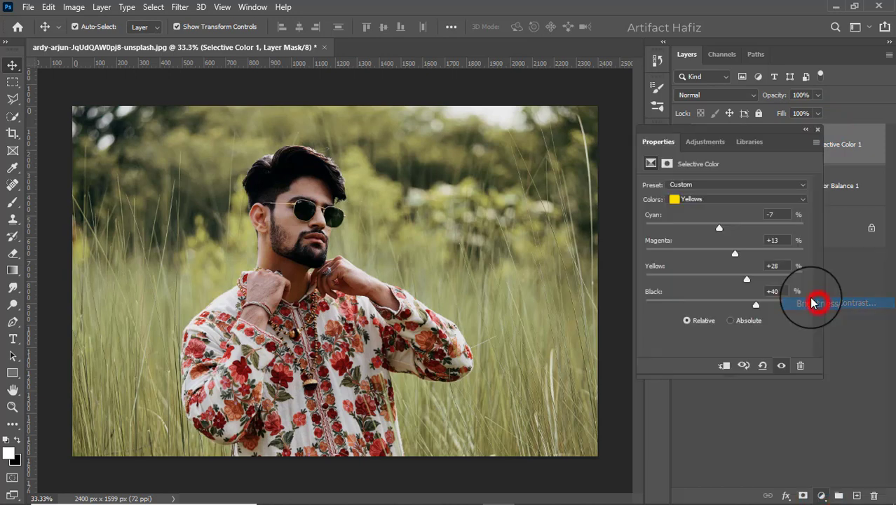
drag(724, 223, 713, 223)
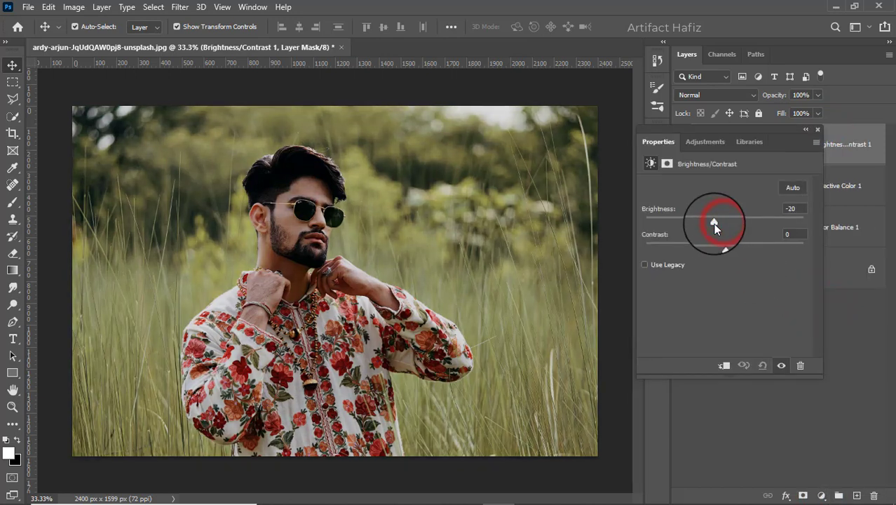
click(817, 129)
Step: Add a Curves adjustment layer with slightly raised points in the shadows and highlights, and set its blend mode to Luminosity
click(822, 496)
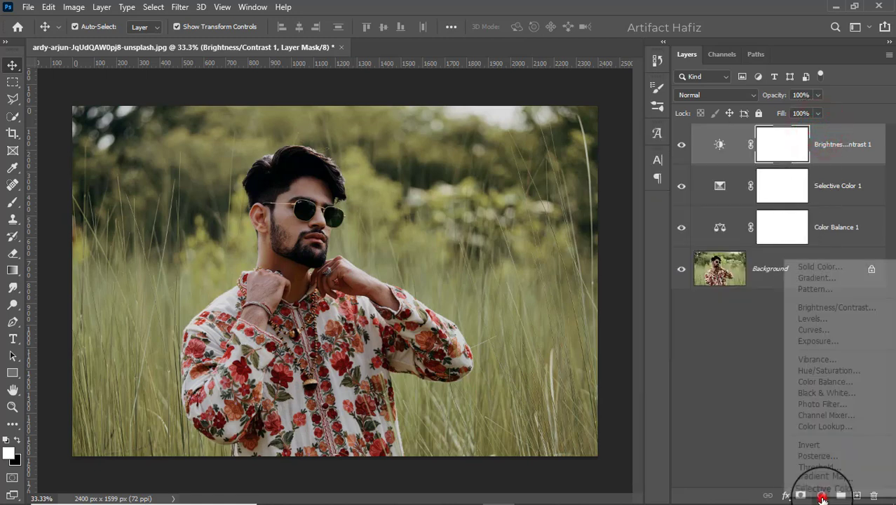
click(813, 327)
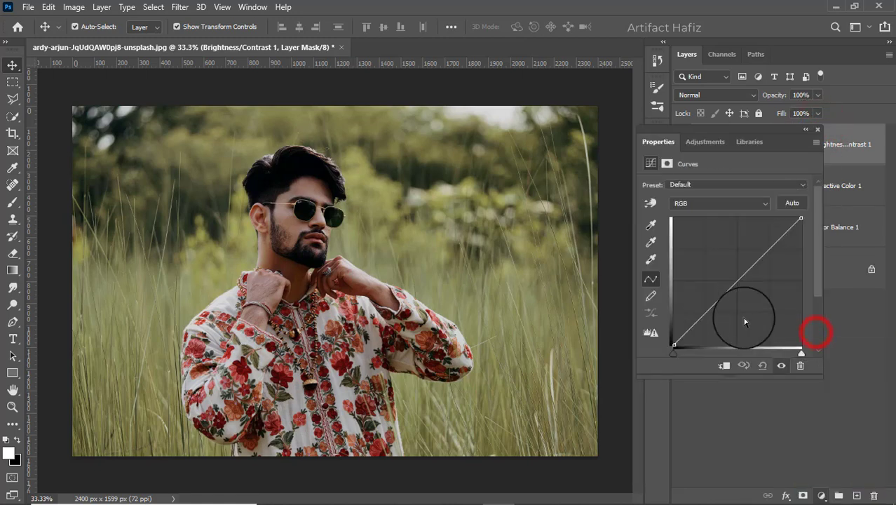
click(704, 313)
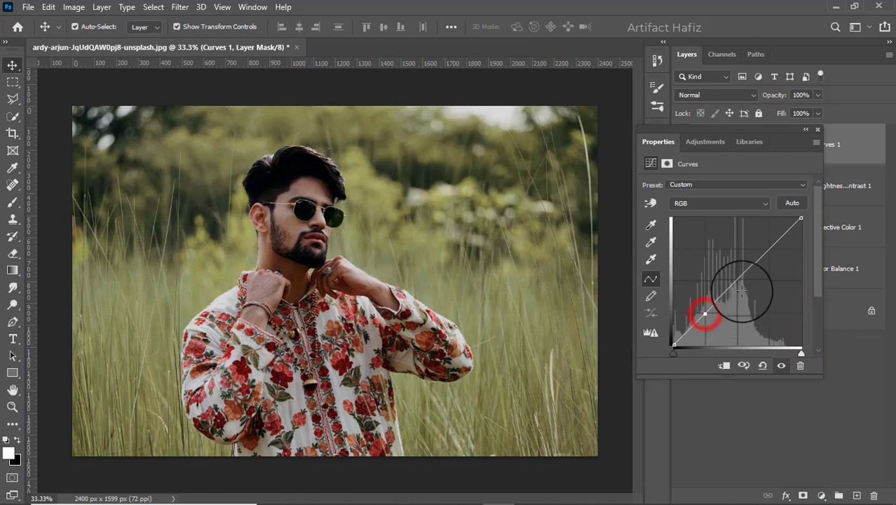
click(768, 244)
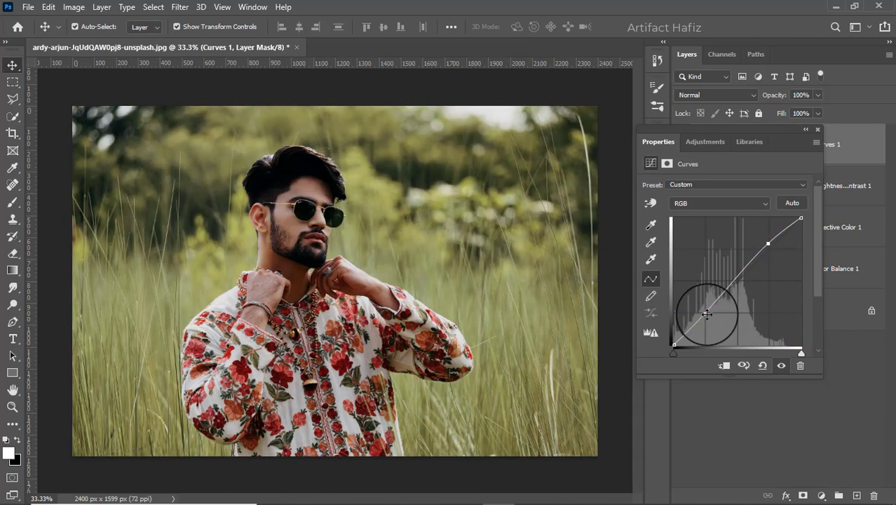
drag(704, 314, 701, 314)
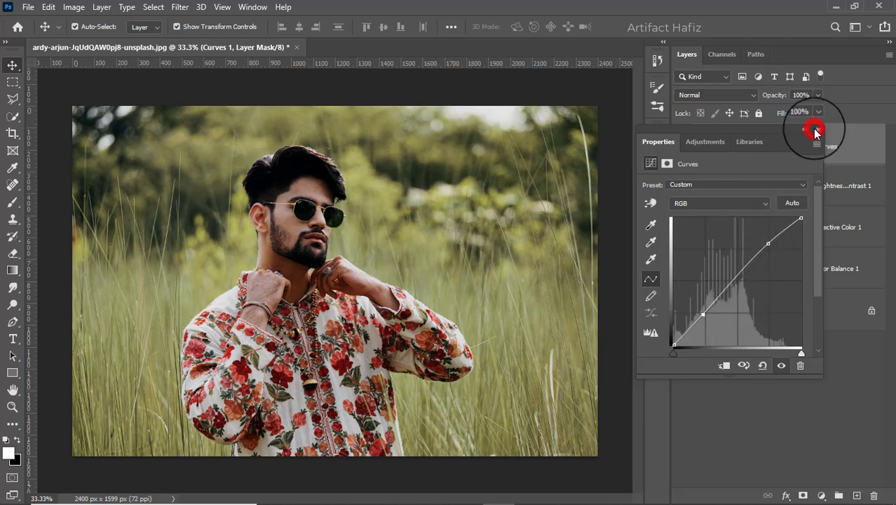
click(816, 129)
click(692, 96)
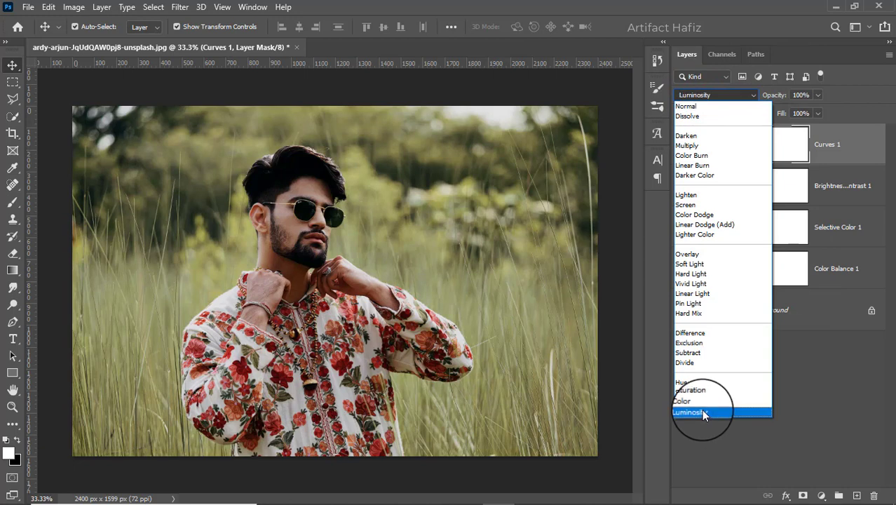
click(701, 411)
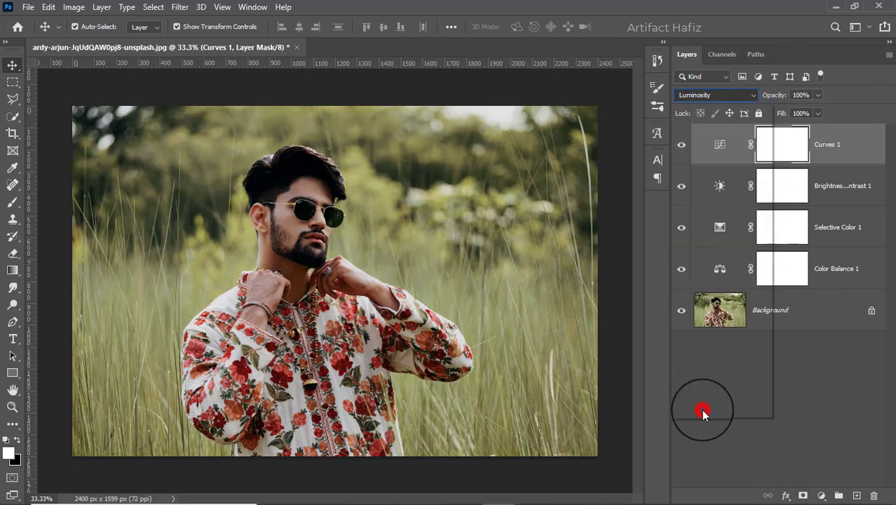
Step: Add a Color Lookup adjustment layer using the Fuji F125 Kodak 2395 3DLUT and set the layer's opacity to 20%
click(821, 495)
click(818, 417)
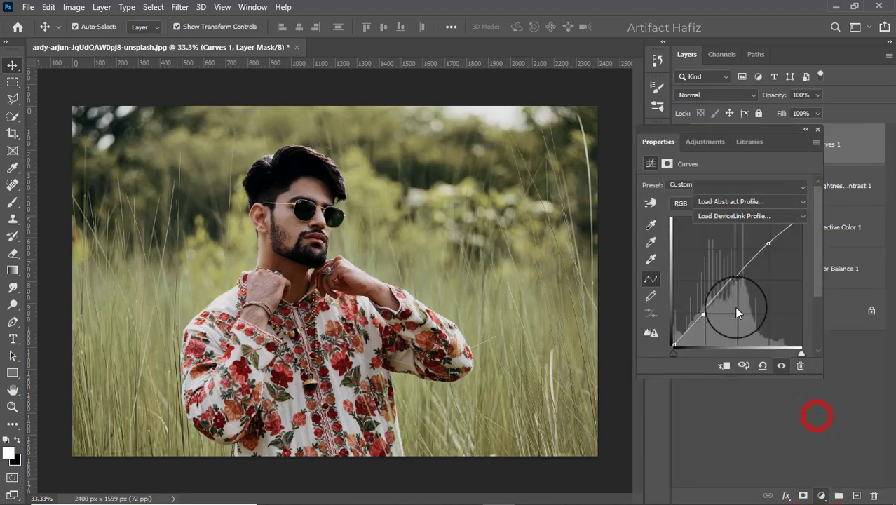
click(713, 186)
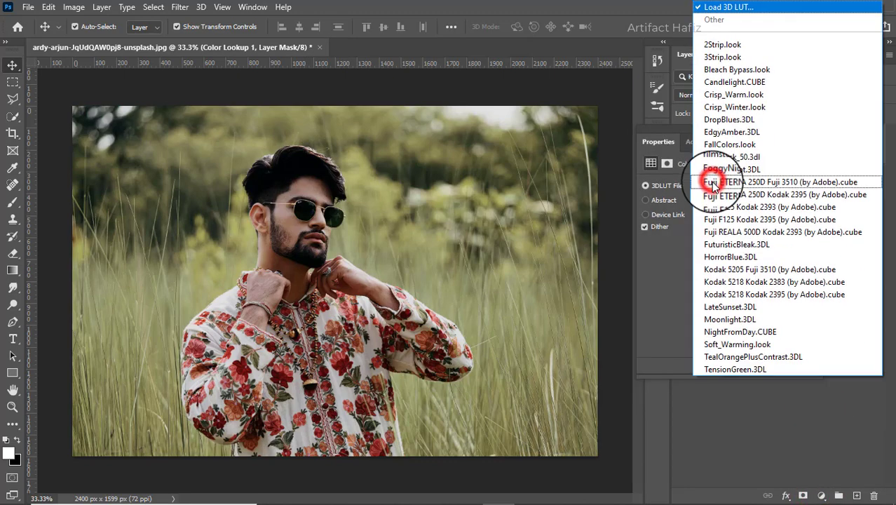
click(722, 220)
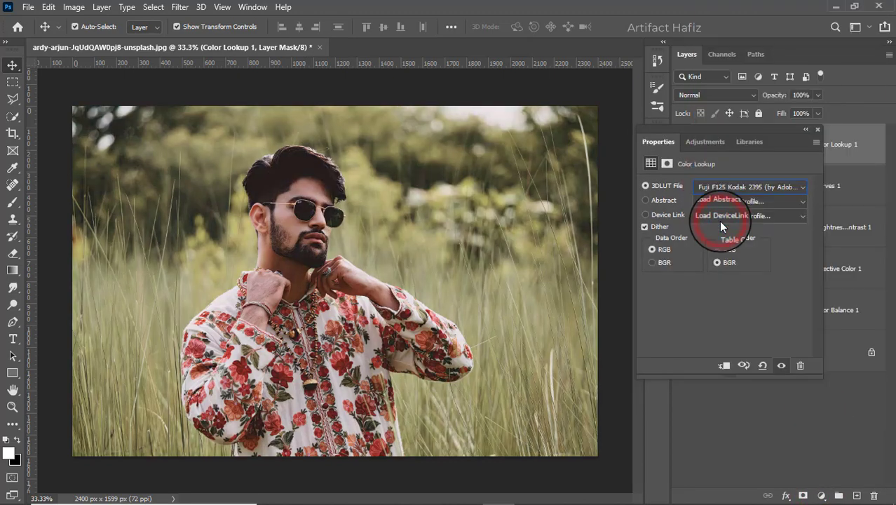
click(818, 130)
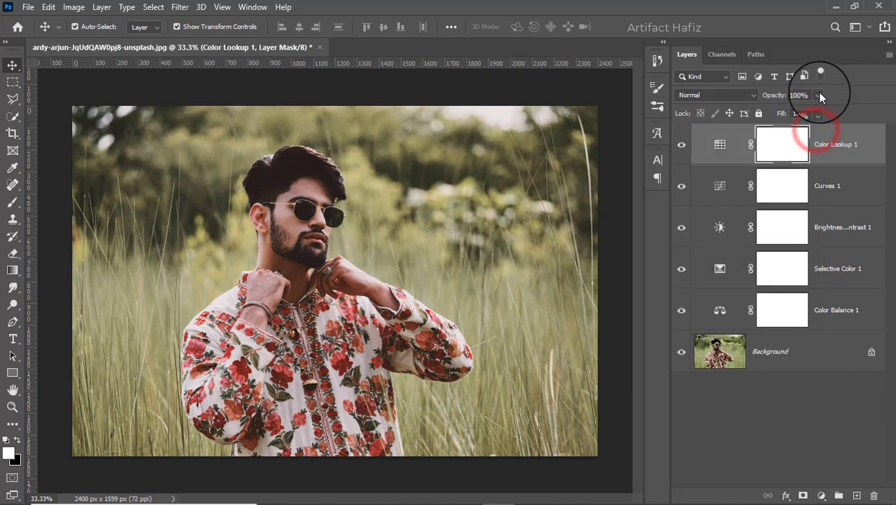
click(818, 94)
drag(815, 111, 768, 115)
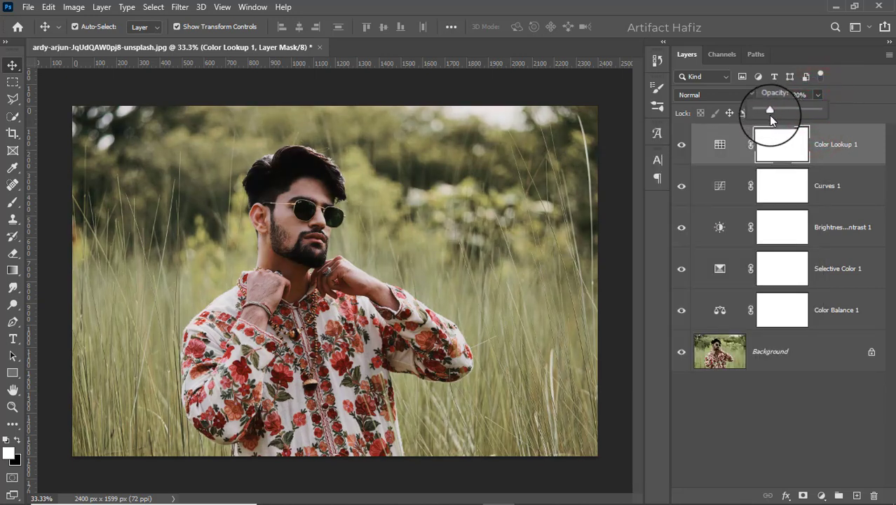
click(843, 145)
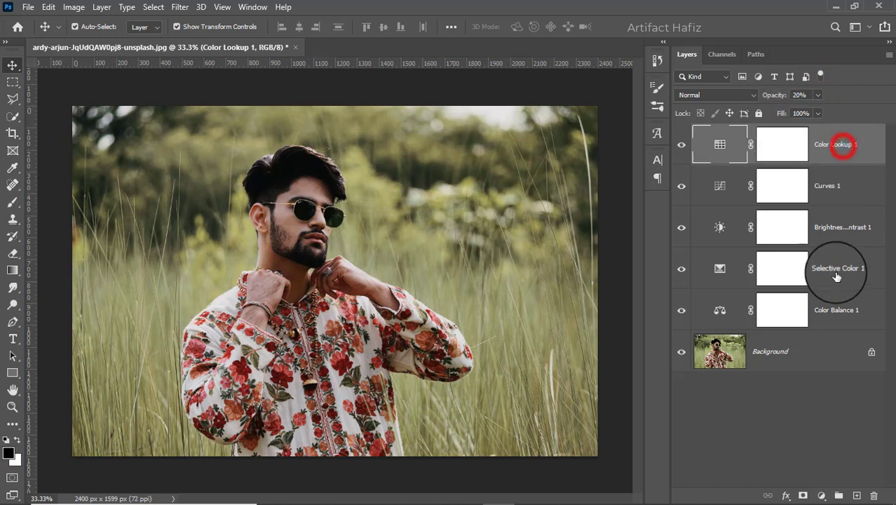
Step: Add a Levels adjustment layer and set the RGB white input level to 242
click(820, 495)
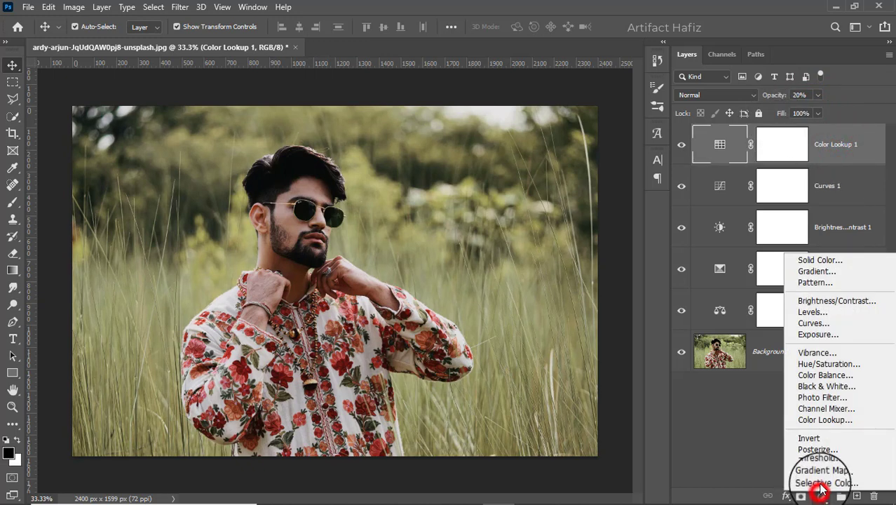
click(816, 311)
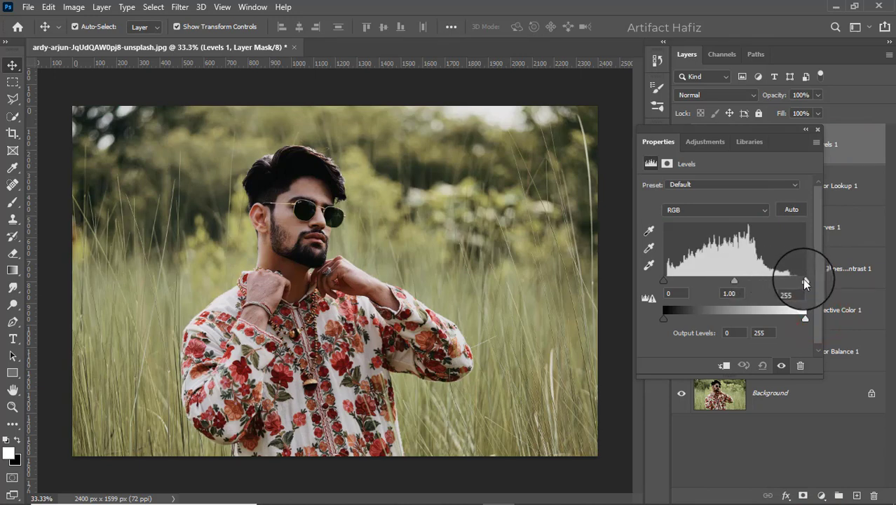
drag(804, 279, 799, 282)
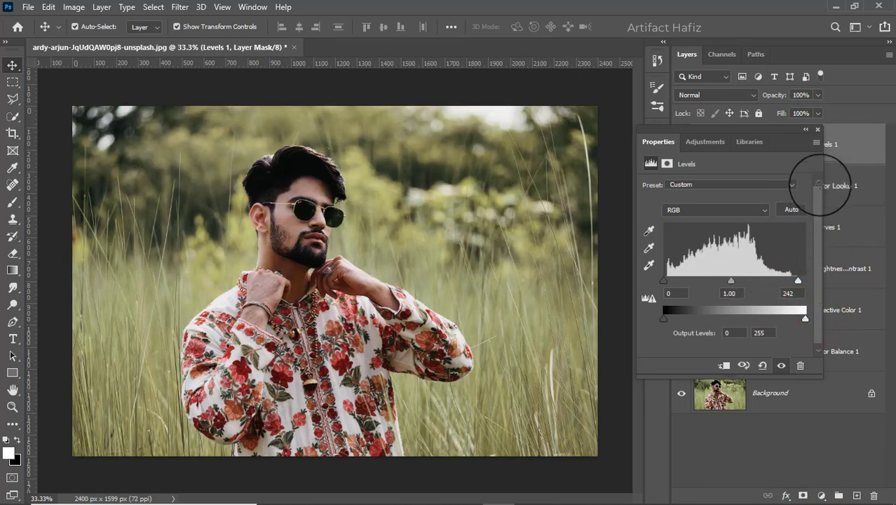
click(819, 130)
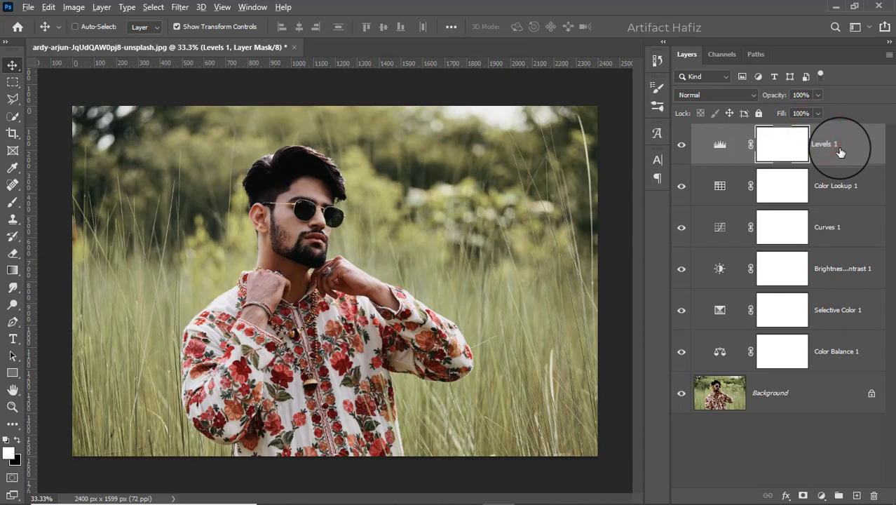
Step: Stamp all visible layers into a new top layer and convert it for smart filters
key(ctrl+alt+shift+e)
click(179, 7)
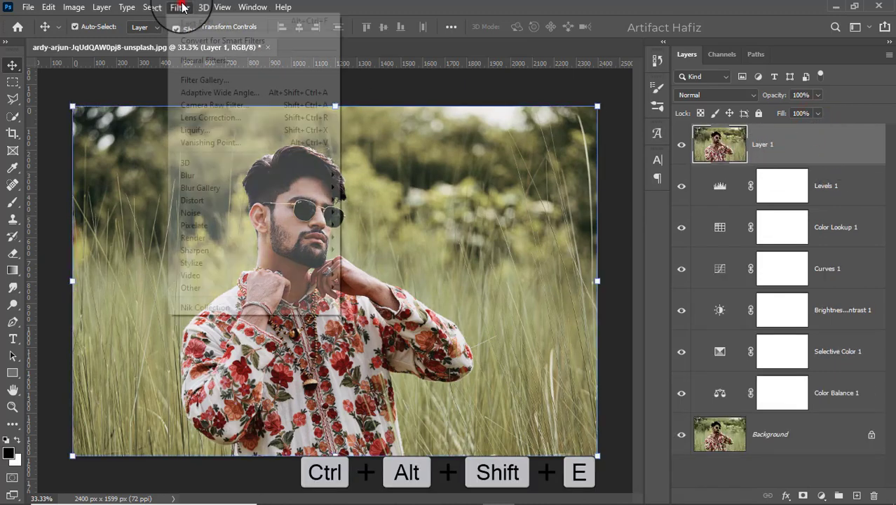
click(184, 39)
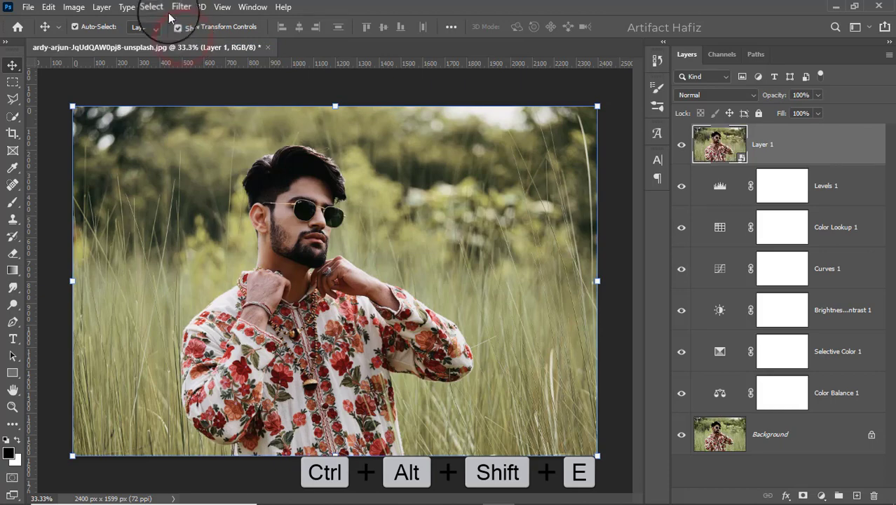
Step: Start the Camera Raw Filter on the merged layer and set Exposure to -0.15, Temperature to +2 and Tint to +3
click(180, 7)
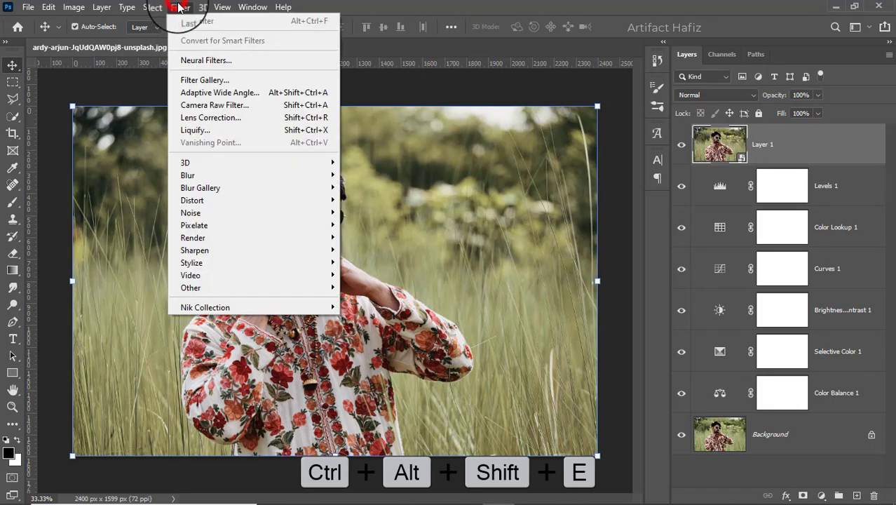
click(203, 108)
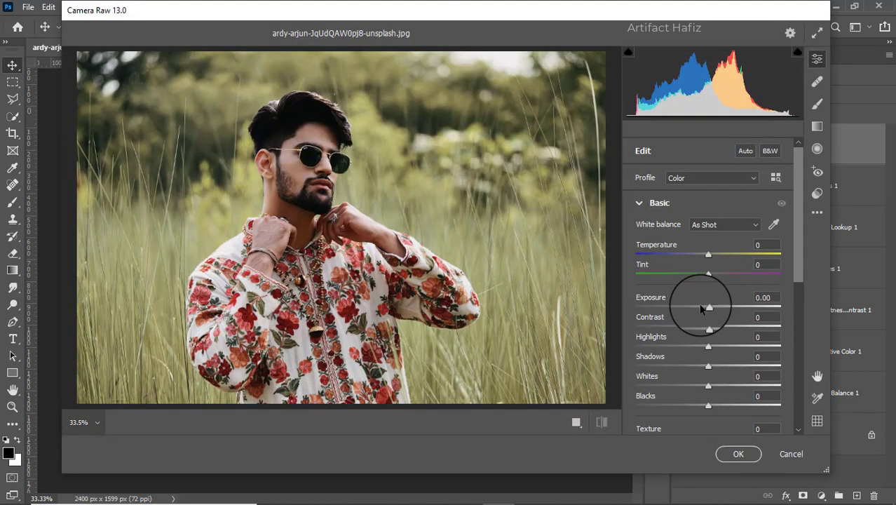
drag(706, 308, 704, 305)
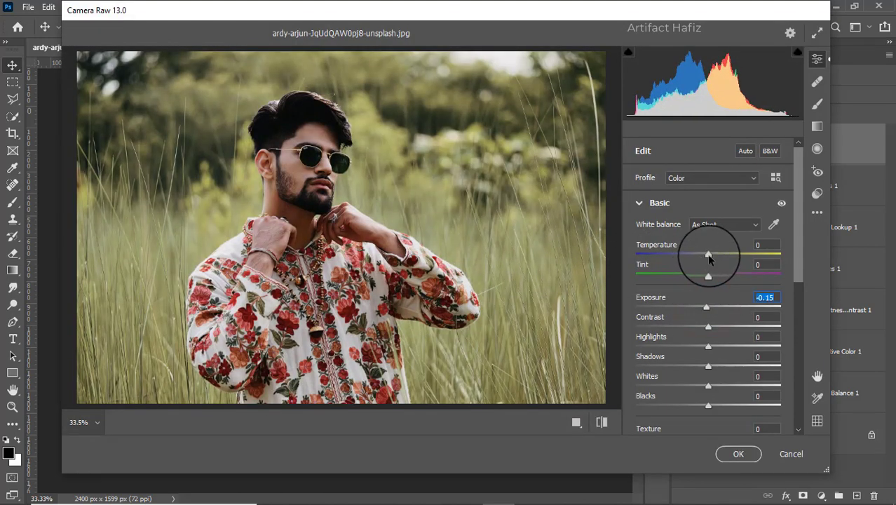
drag(705, 255, 707, 277)
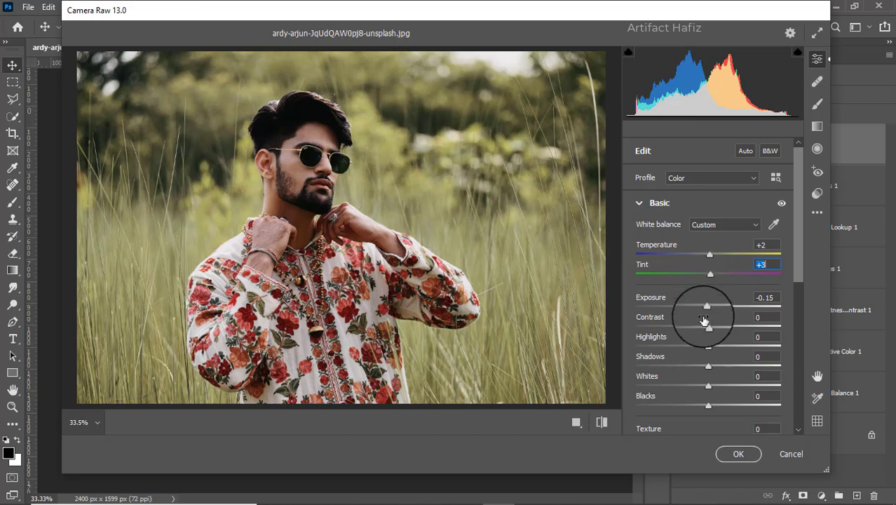
Step: Set the basic tone values to Contrast +3, Highlights -9, Shadows +10, Whites +41 and Blacks +5
drag(704, 320, 740, 391)
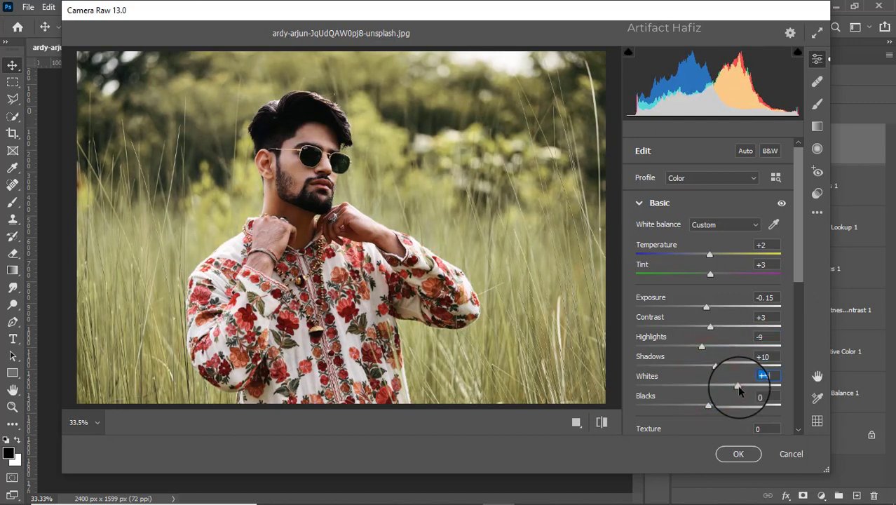
scroll(732, 373, down, 3)
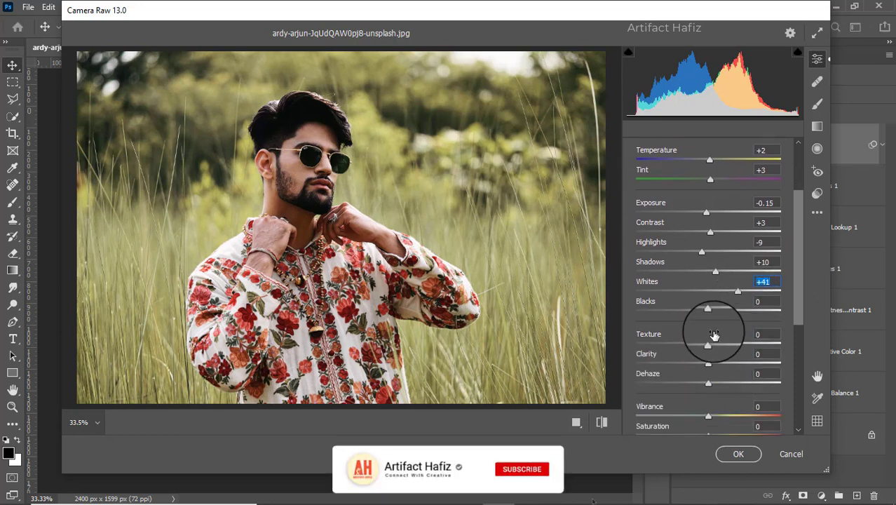
drag(707, 308, 712, 309)
Step: Set Texture to +1, Clarity to +4 and Dehaze to +3
click(708, 344)
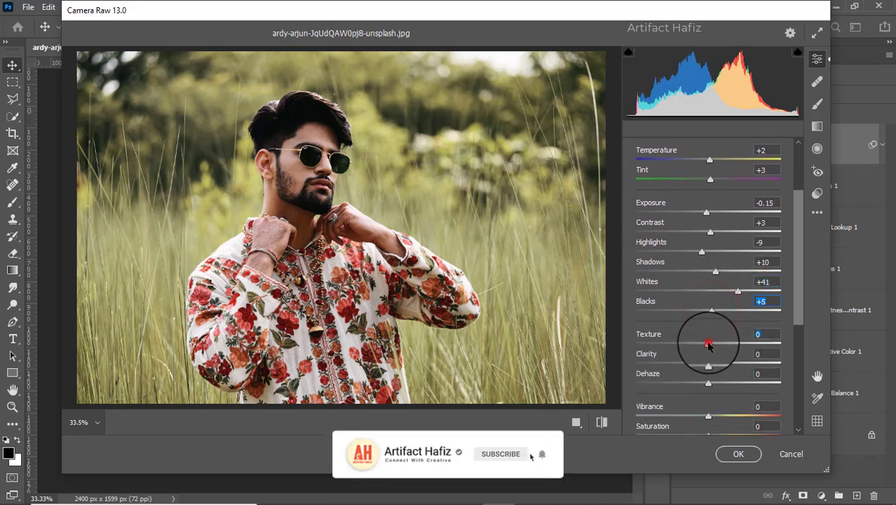
mouse_move(707, 343)
mouse_down()
mouse_move(710, 365)
mouse_move(708, 346)
mouse_up()
scroll(708, 347, down, 3)
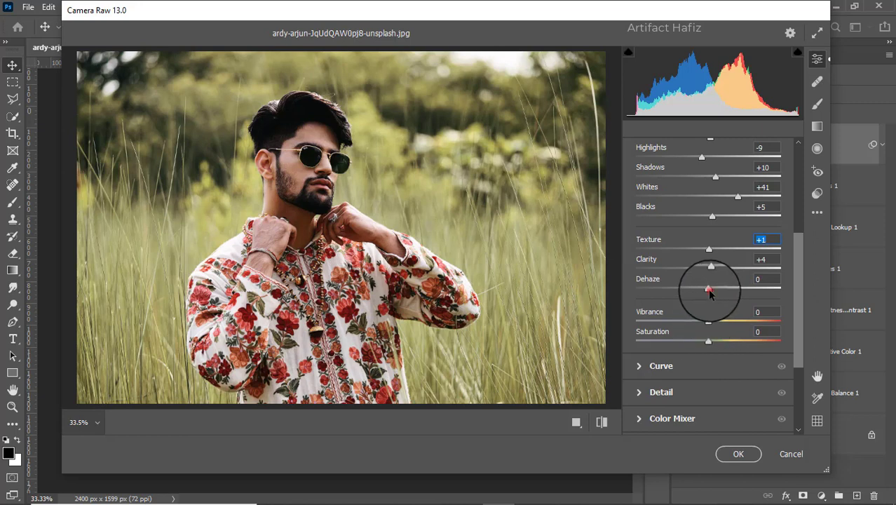
drag(709, 293, 712, 296)
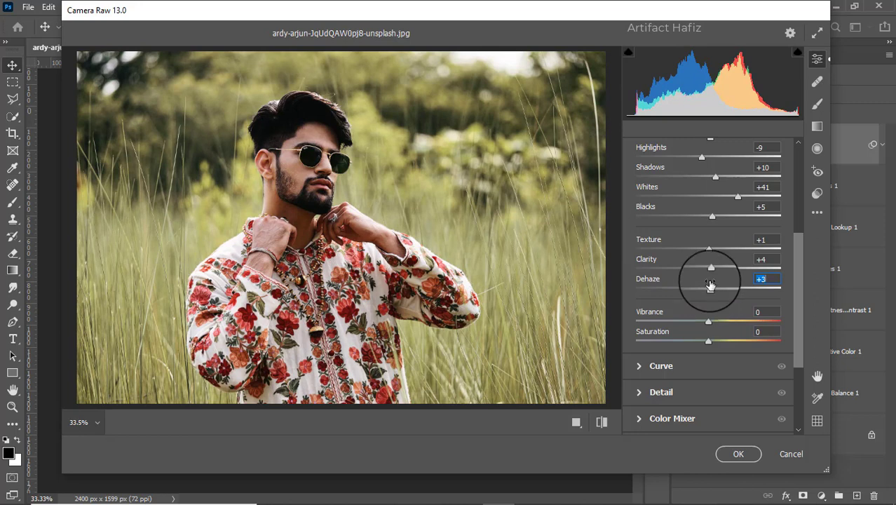
Step: Raise the black point of the point curve to an output of 5 at input 0
scroll(707, 284, down, 3)
click(690, 279)
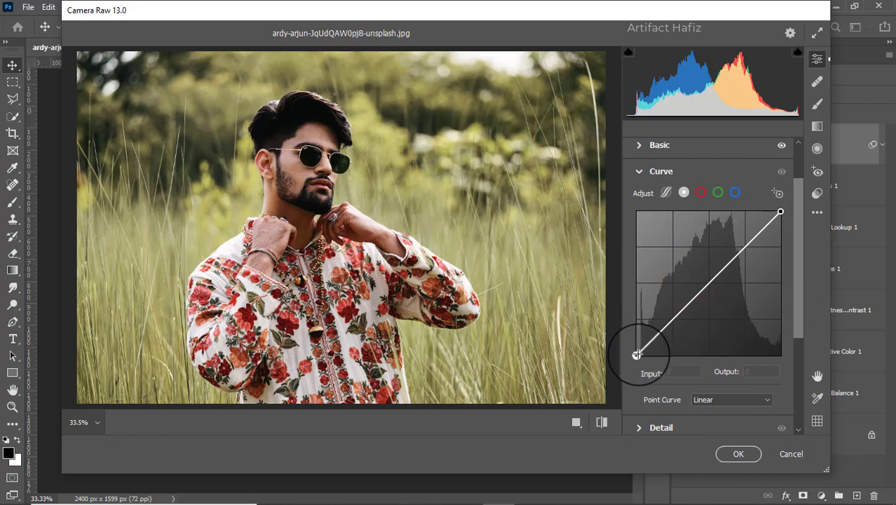
drag(635, 356, 638, 349)
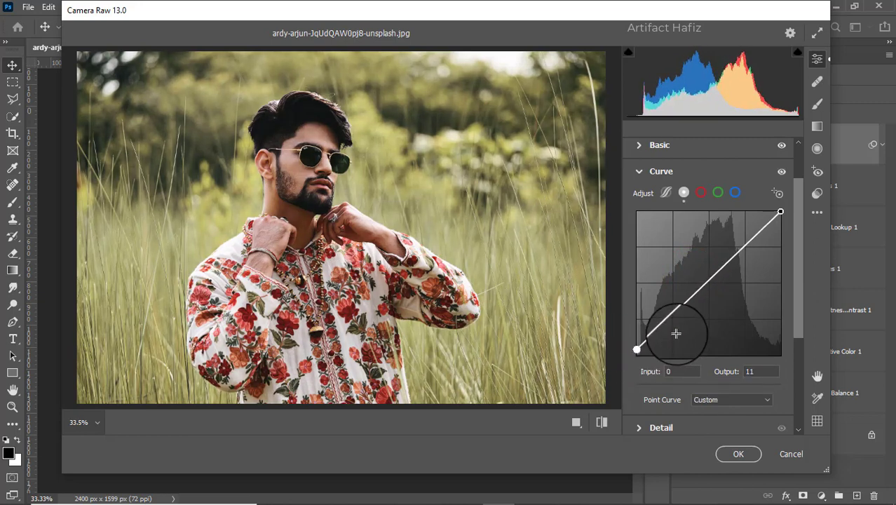
mouse_move(637, 349)
mouse_down()
mouse_move(689, 353)
mouse_move(636, 352)
mouse_up()
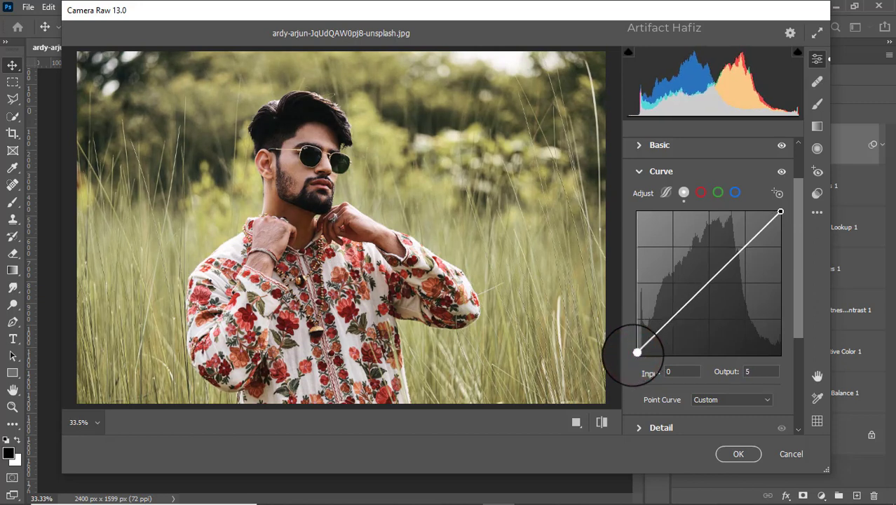
Step: Set Sharpening to 10, Noise Reduction to 8 and Color Noise Reduction to 10
scroll(676, 344, down, 3)
click(661, 334)
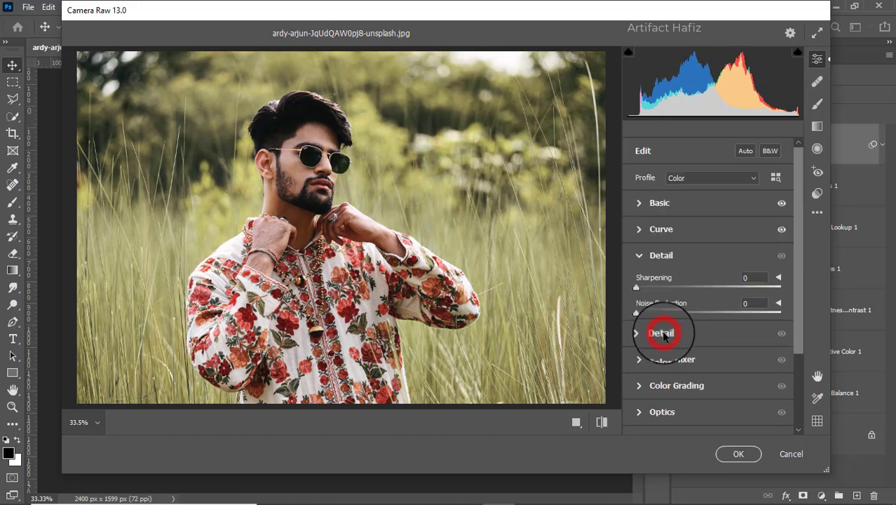
drag(636, 288, 648, 319)
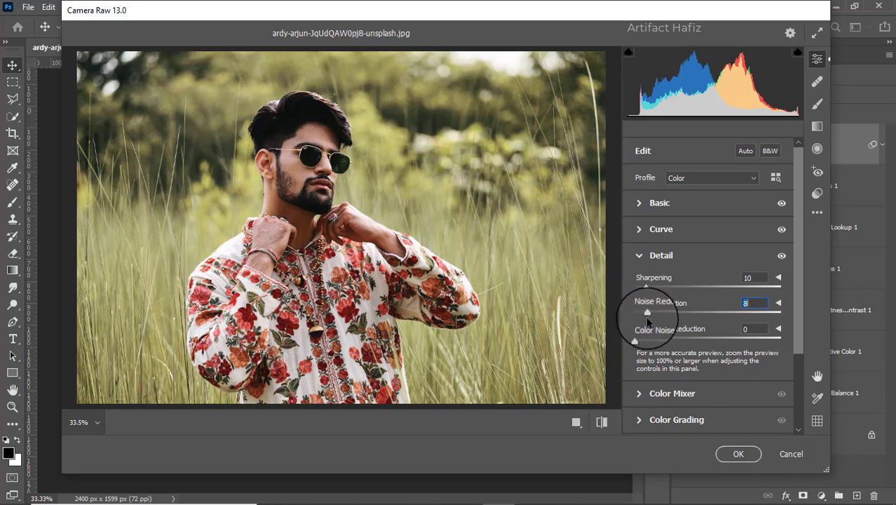
scroll(649, 320, down, 1)
drag(636, 275, 651, 276)
Step: Set the Color Mixer saturation to Reds +4, Yellows -46, Greens -15, Aquas +8 and Blues +8
scroll(666, 281, down, 1)
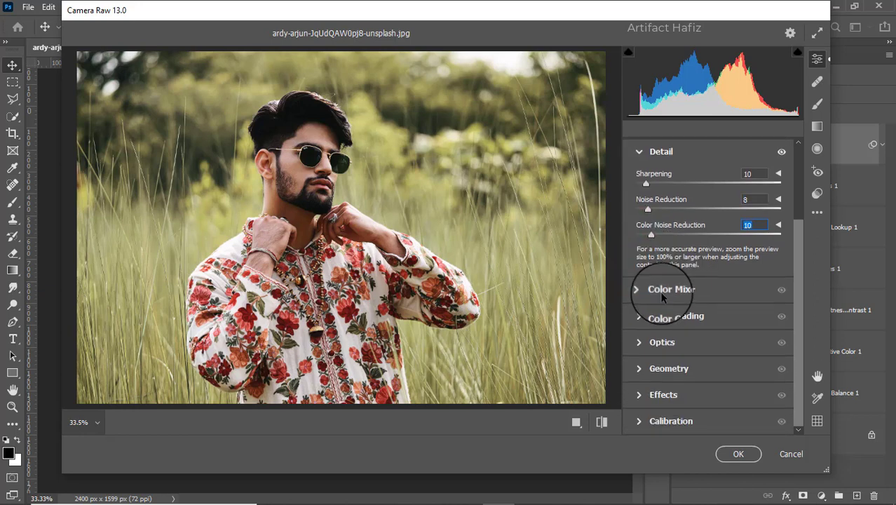
click(660, 295)
click(676, 219)
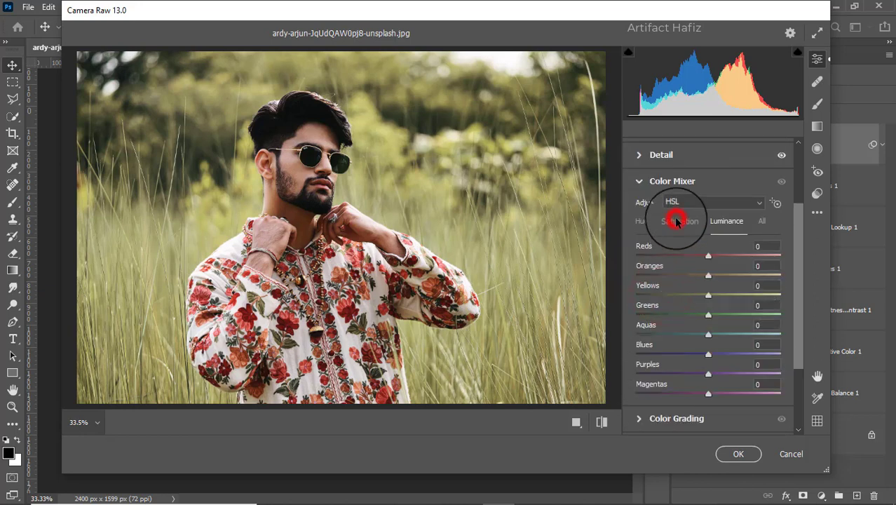
mouse_move(708, 256)
mouse_down()
mouse_move(768, 259)
mouse_move(711, 260)
mouse_up()
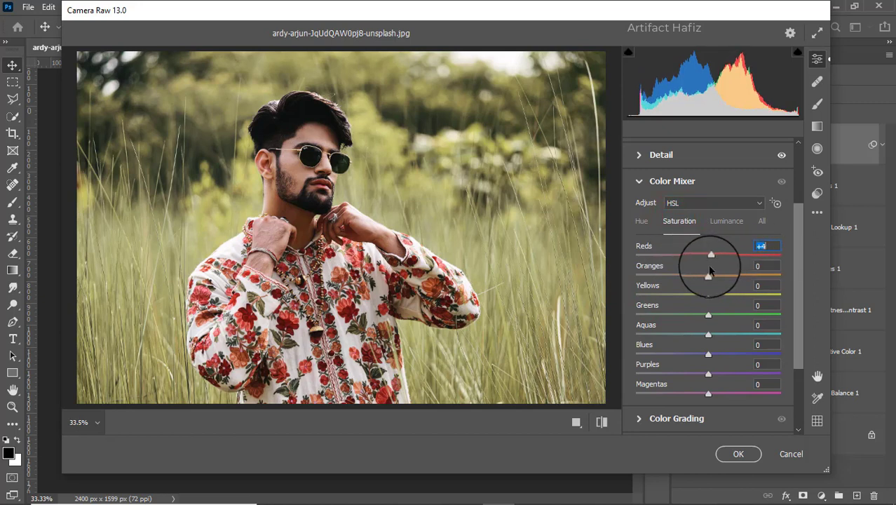
drag(708, 296, 697, 320)
drag(711, 315, 698, 316)
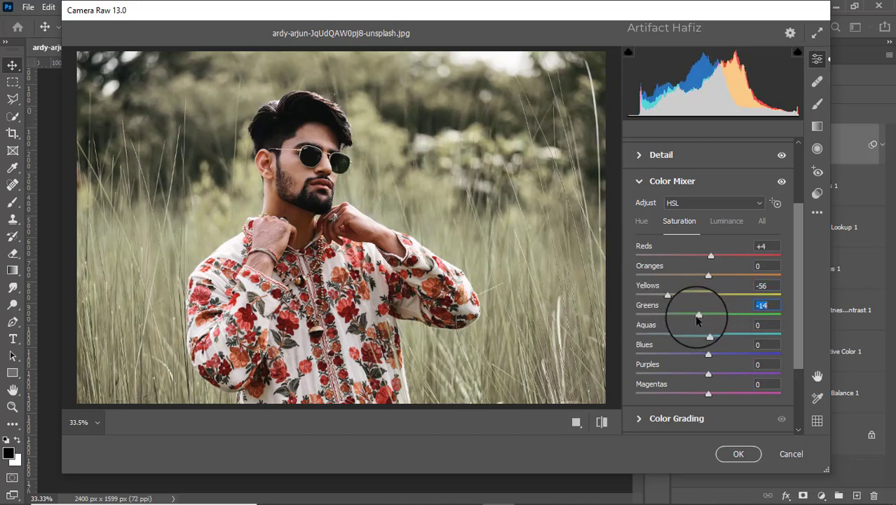
click(674, 293)
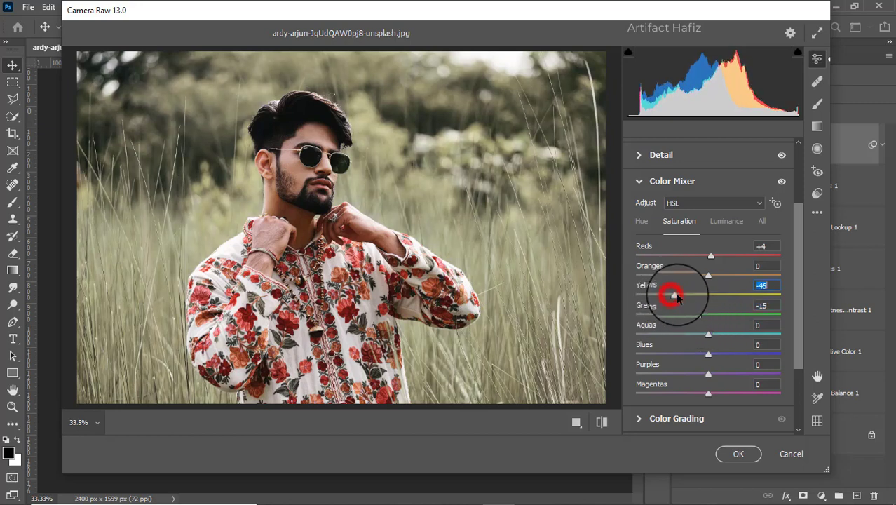
click(713, 332)
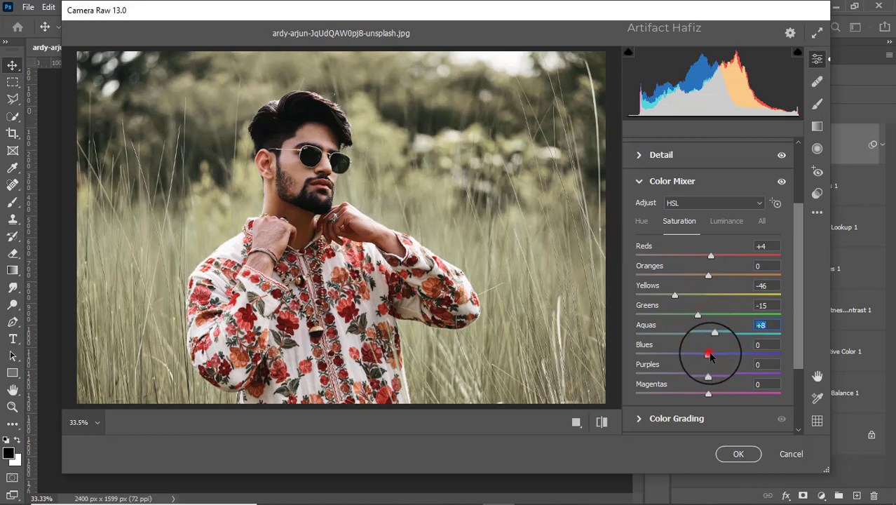
click(714, 353)
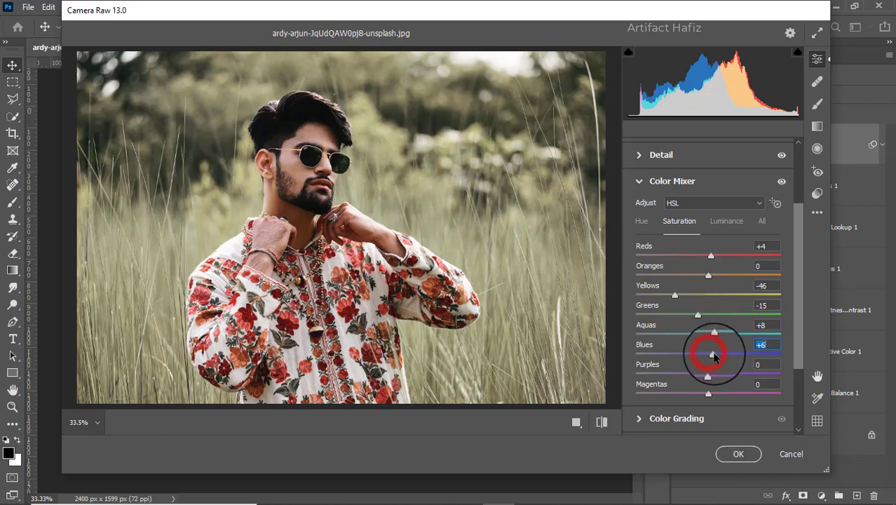
Step: Set the Color Mixer luminance to -21 for Yellows and -15 for Greens
click(722, 221)
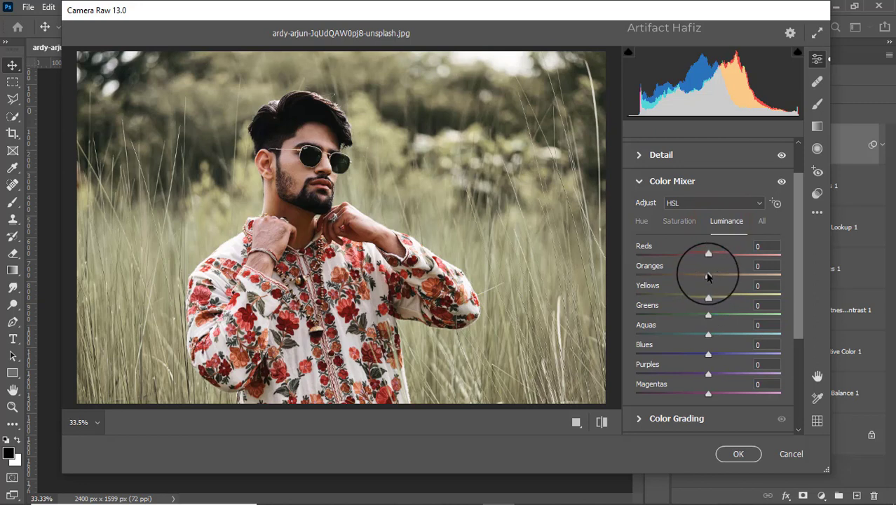
drag(708, 297, 696, 315)
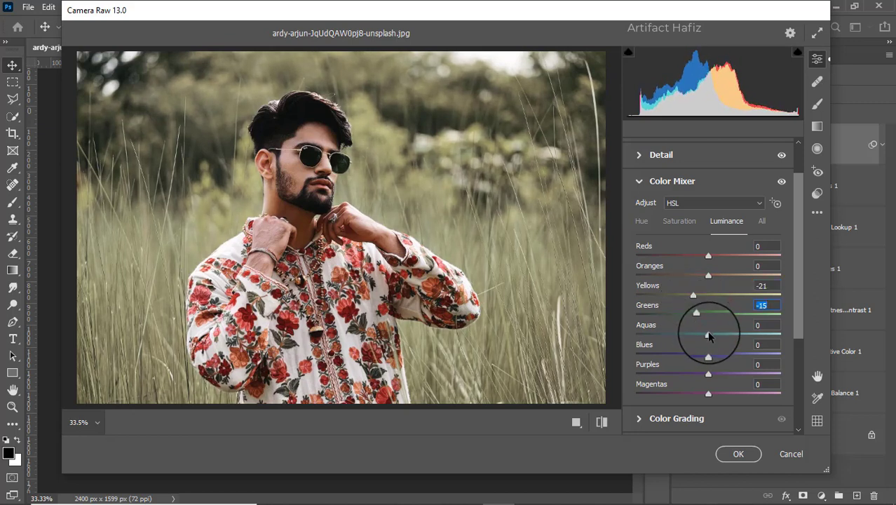
drag(707, 336, 653, 354)
Step: Set the Color Mixer hue to Yellows -12, Greens +10, Aquas -100 and Blues -85
click(641, 221)
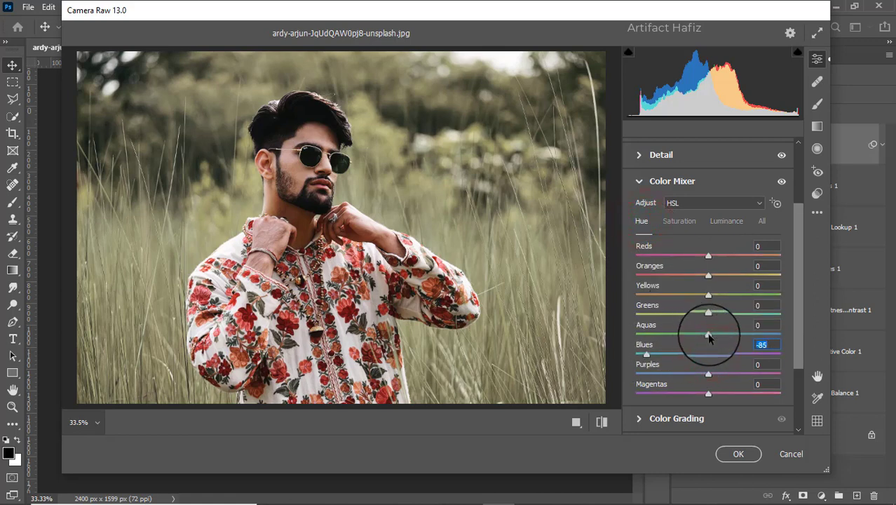
drag(708, 334, 624, 334)
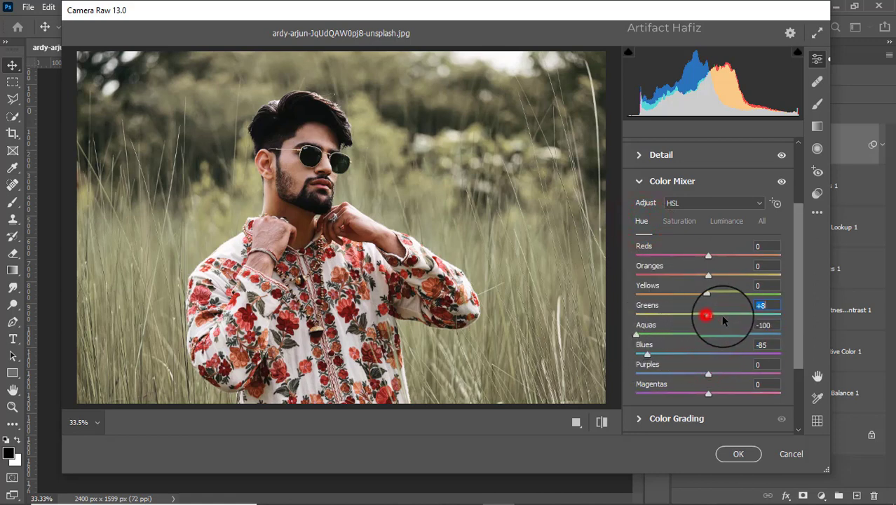
drag(721, 320, 700, 302)
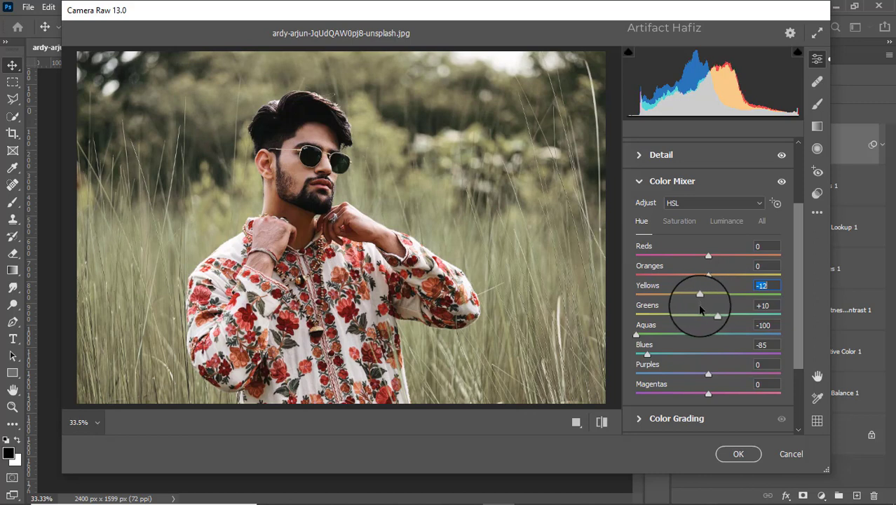
Step: Reduce the Yellows saturation in the Color Mixer to -62
click(679, 223)
drag(675, 296, 647, 296)
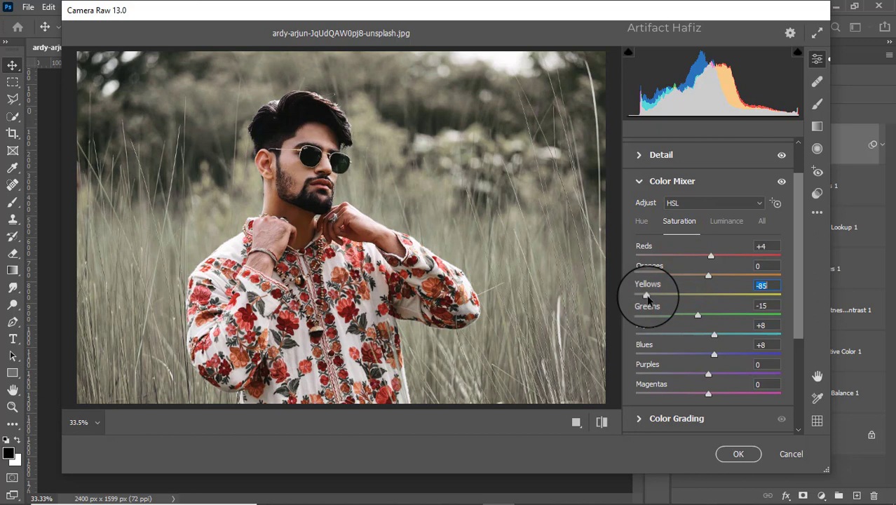
drag(646, 296, 664, 298)
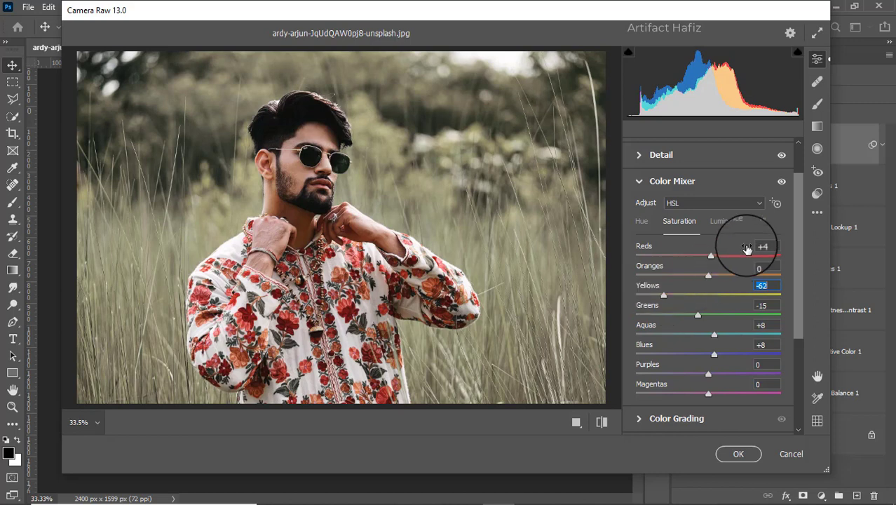
Step: Color grade the shadows with hue 232 and saturation 13, and the highlights with hue 73 and saturation 13
scroll(676, 325, down, 2)
click(662, 327)
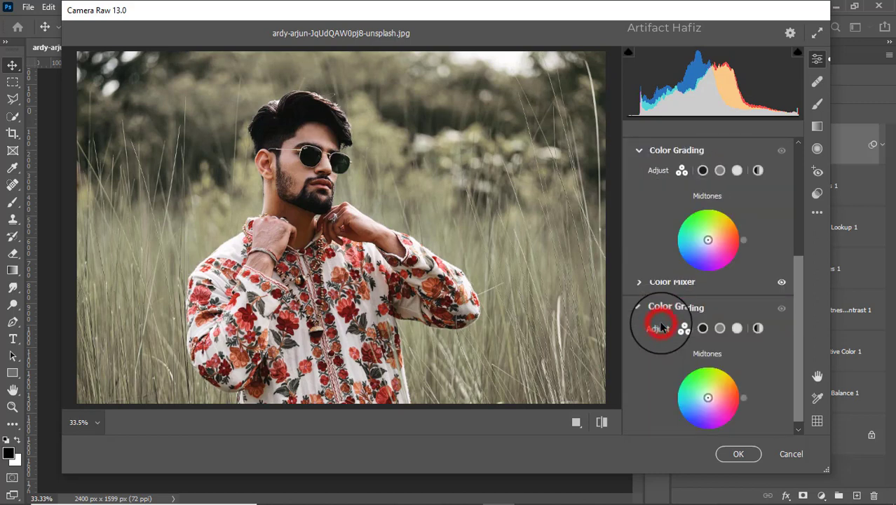
drag(662, 345, 626, 401)
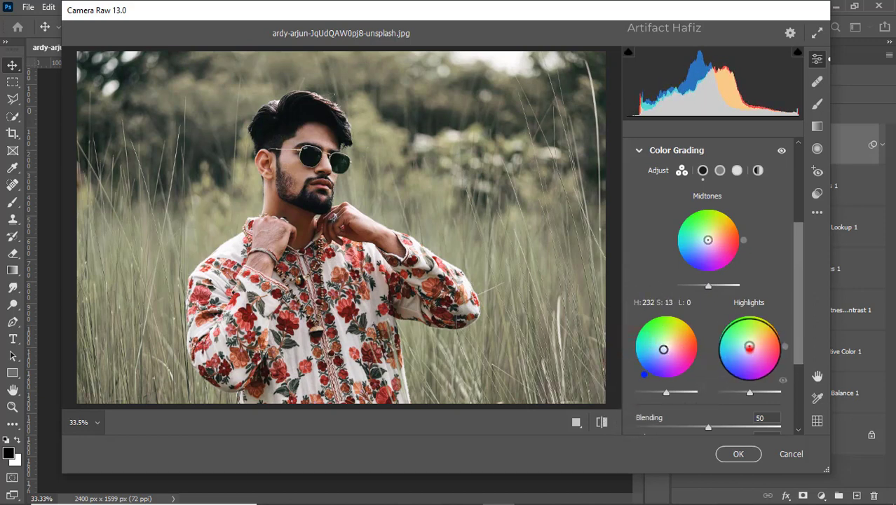
drag(750, 344, 762, 308)
Step: Add a vignette of -14 with Roundness +100, Feather 68 and Midpoint 40
scroll(763, 308, down, 4)
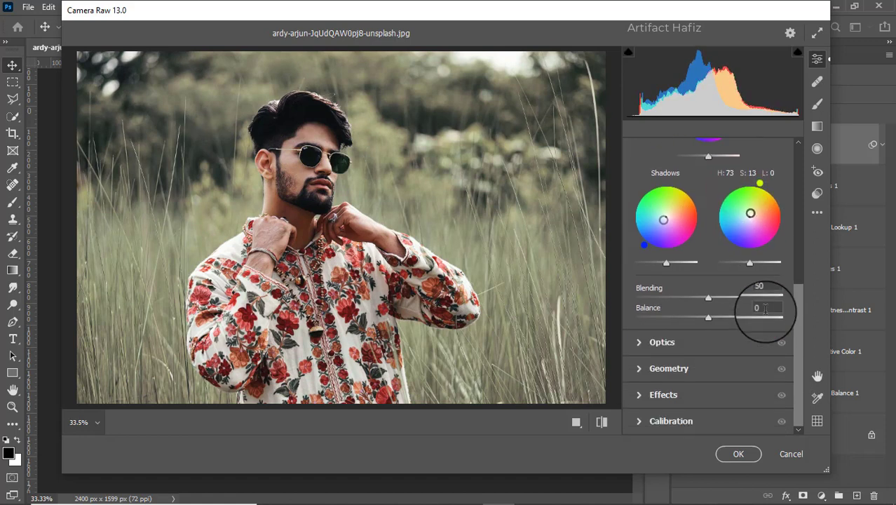
click(675, 396)
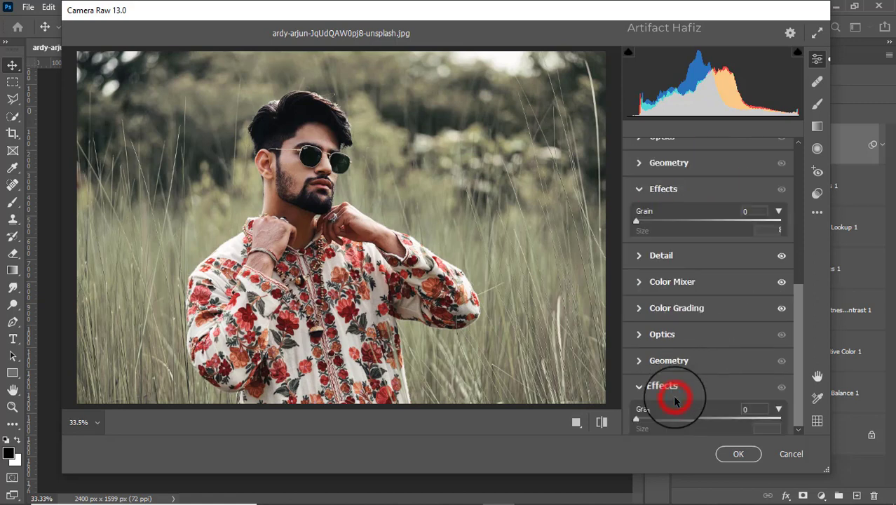
drag(709, 293, 699, 292)
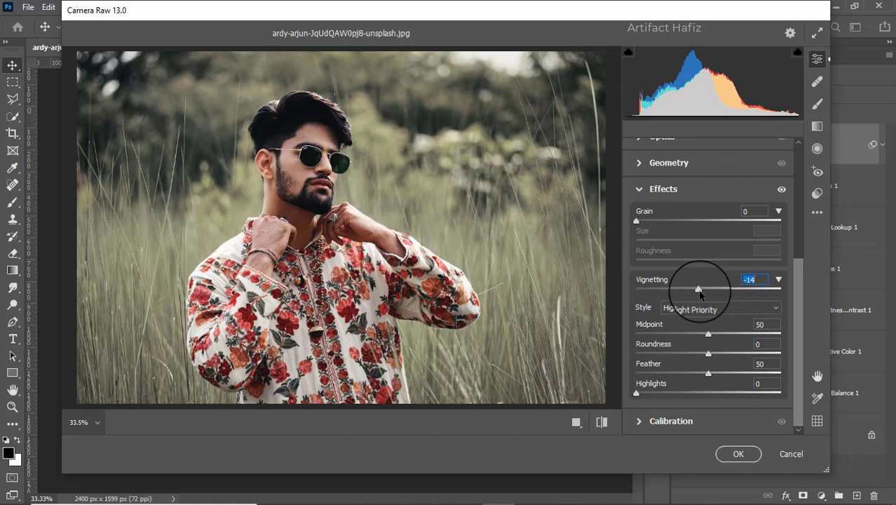
drag(706, 352, 780, 351)
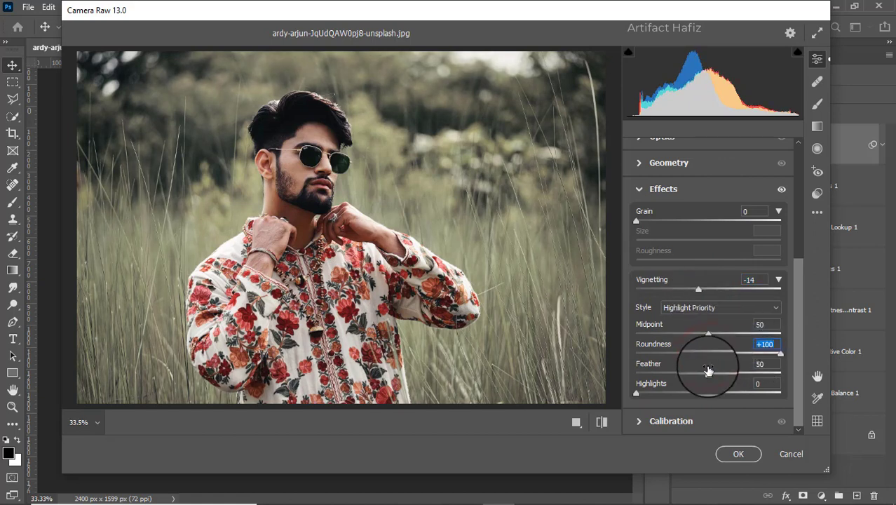
drag(708, 372, 733, 373)
drag(707, 333, 681, 348)
Step: Calibrate Red Primary to hue +5 and saturation -4, Green Primary saturation to +5 and Blue Primary saturation to +6, and apply the filter
click(655, 421)
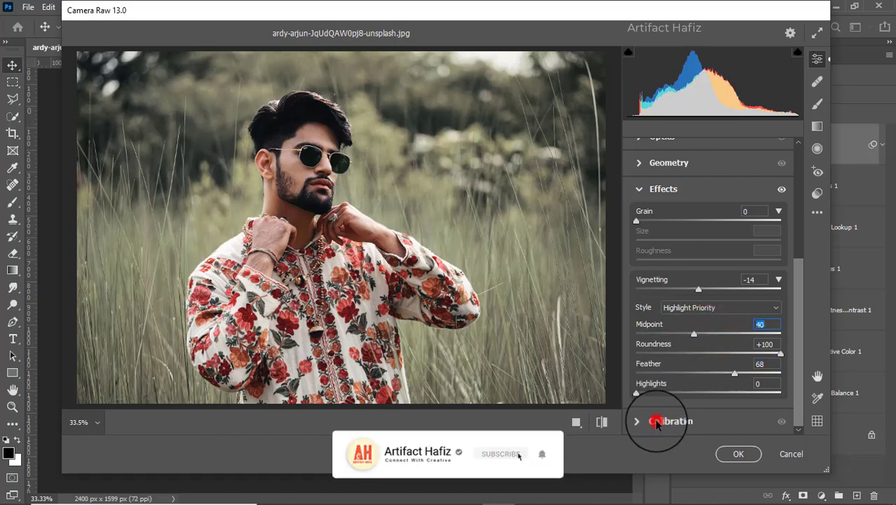
click(706, 303)
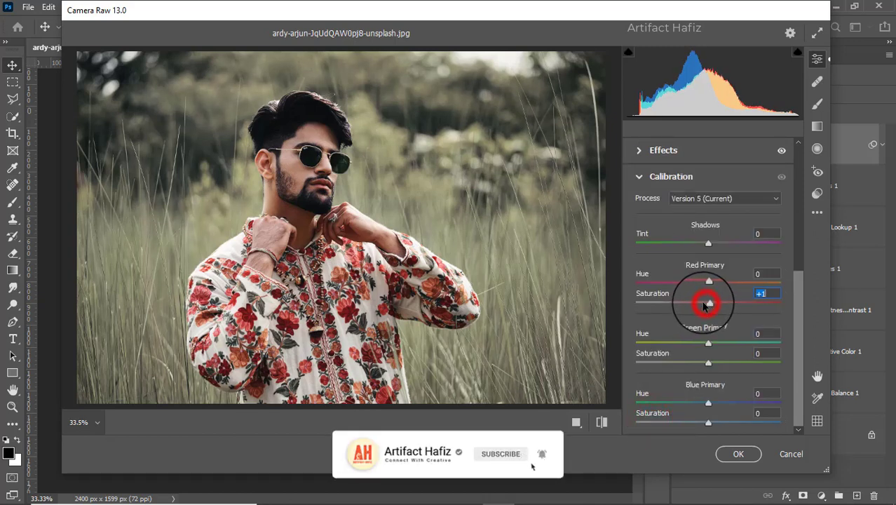
drag(708, 282, 711, 282)
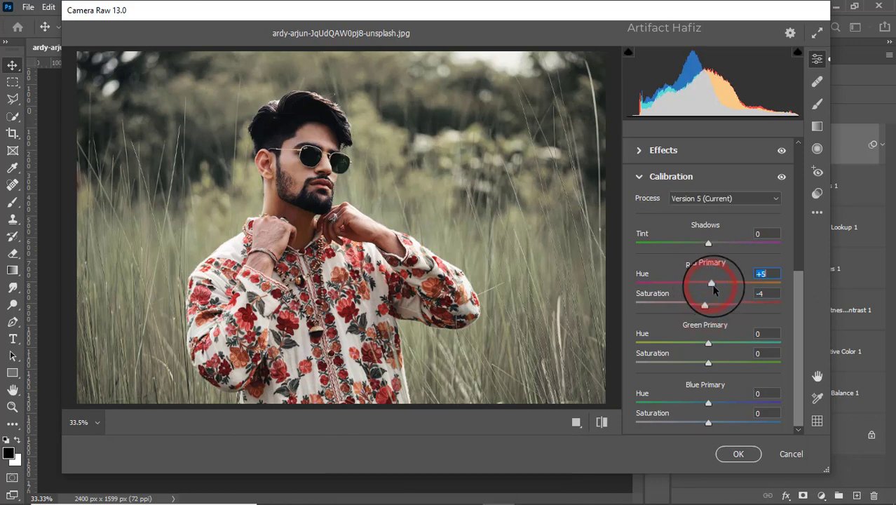
click(708, 363)
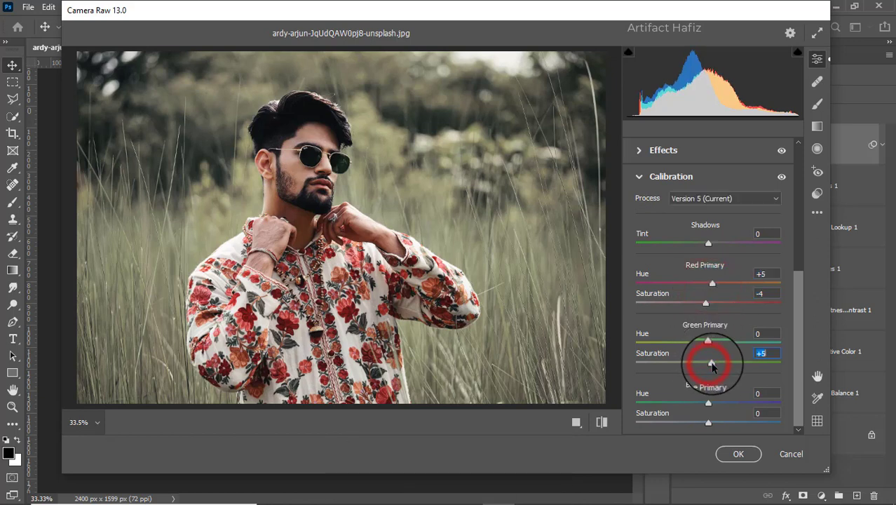
drag(707, 422, 716, 424)
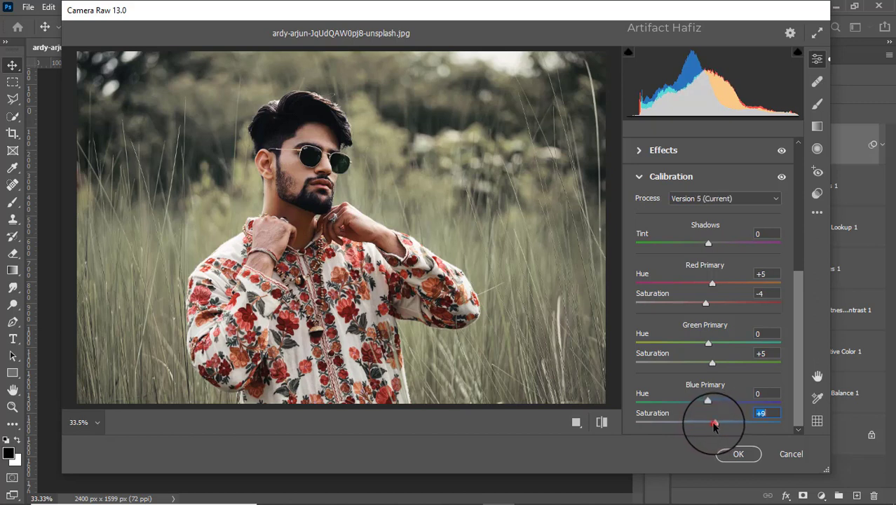
drag(714, 425, 711, 425)
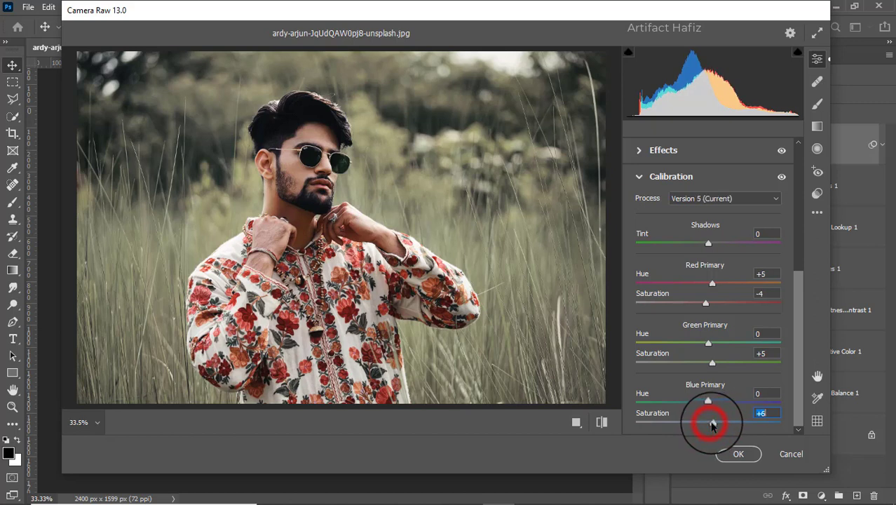
click(736, 453)
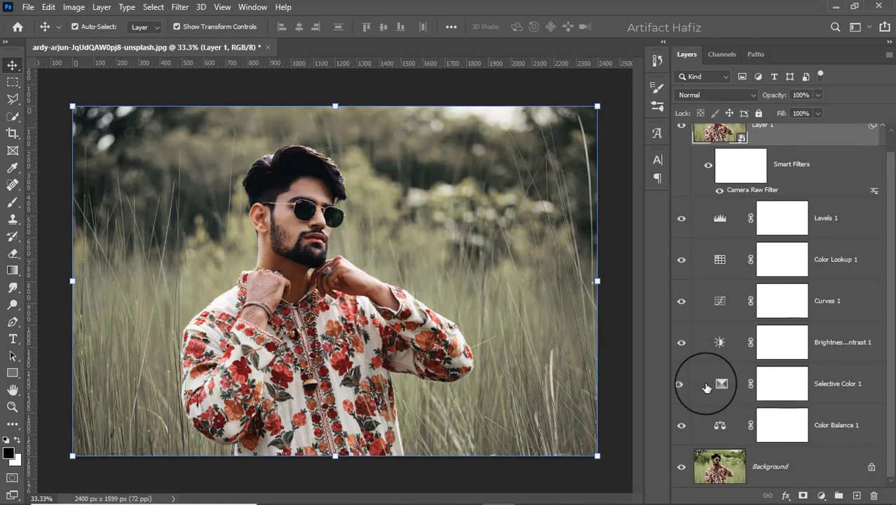
Step: Compare the graded portrait with the original by hiding and restoring every layer except Background twice
key(alt)
alt+click(681, 469)
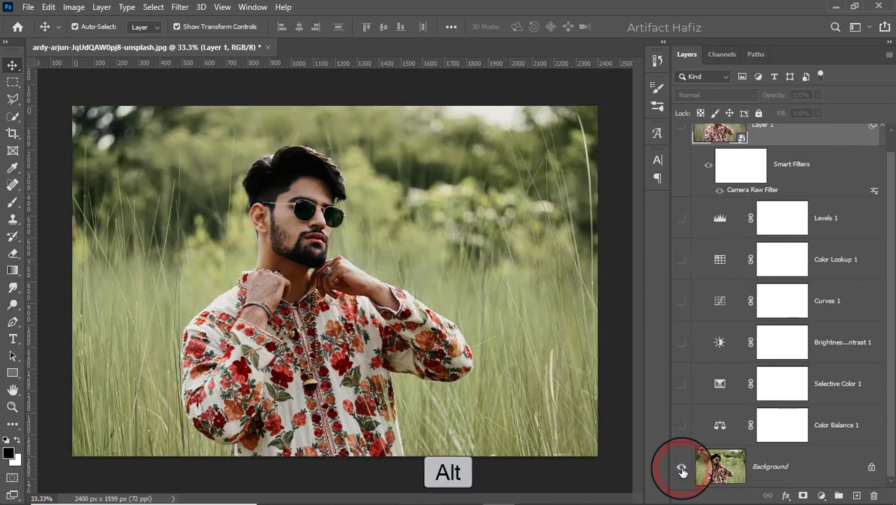
alt+click(682, 469)
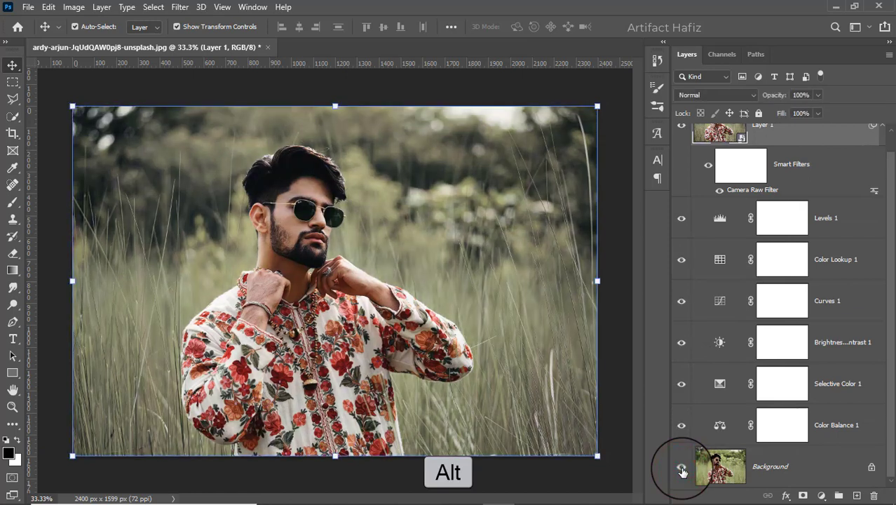
alt+click(682, 469)
alt+click(681, 469)
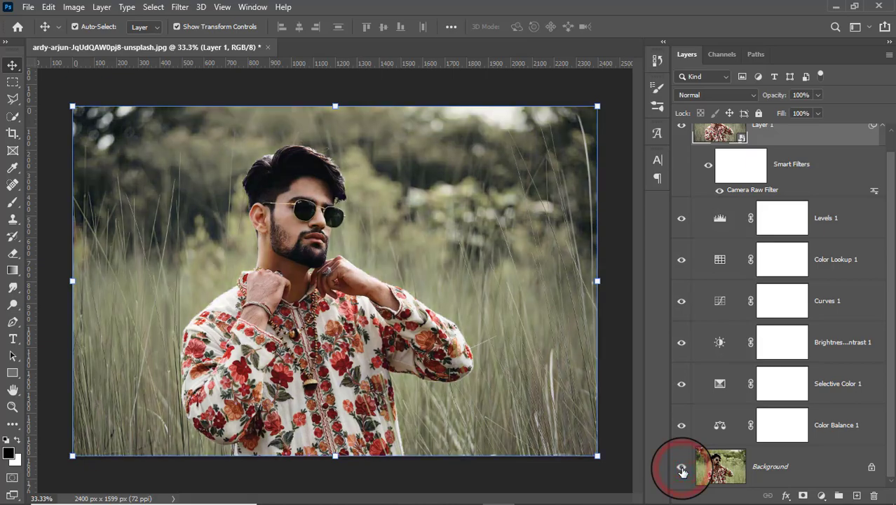